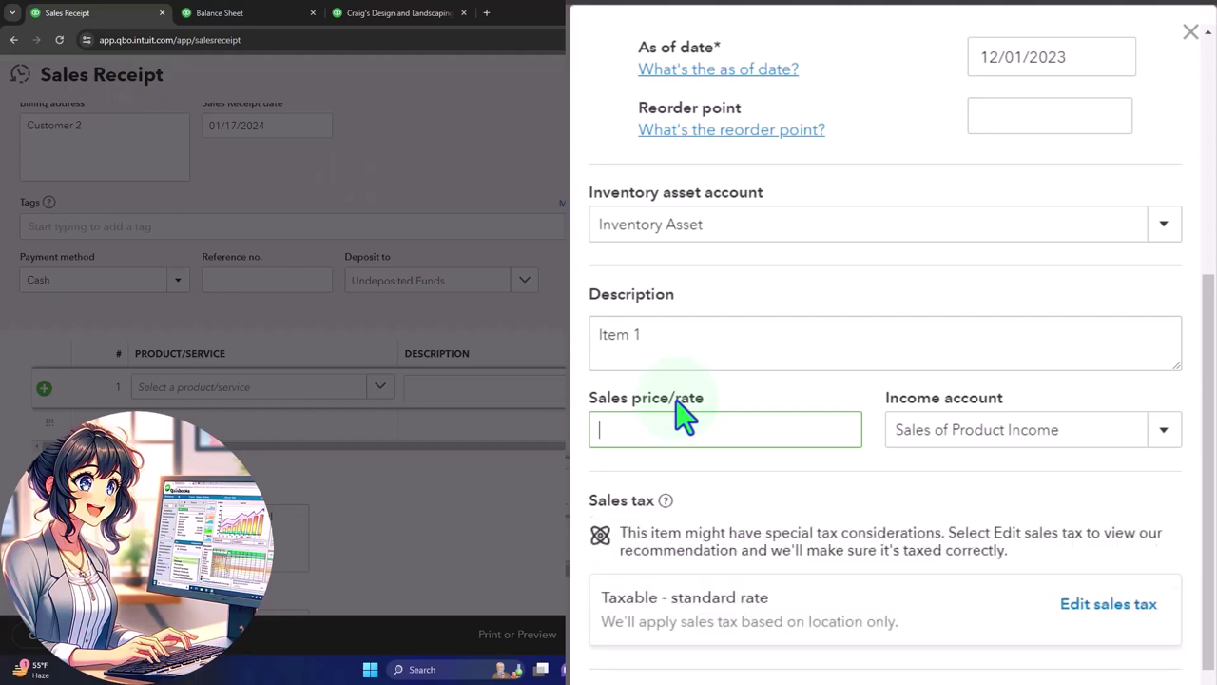
Enter a 50 sales price and paste 'Item 1' as the purchase description.
{"action": "type", "text": "50"}
{"action": "key", "text": "Tab"}
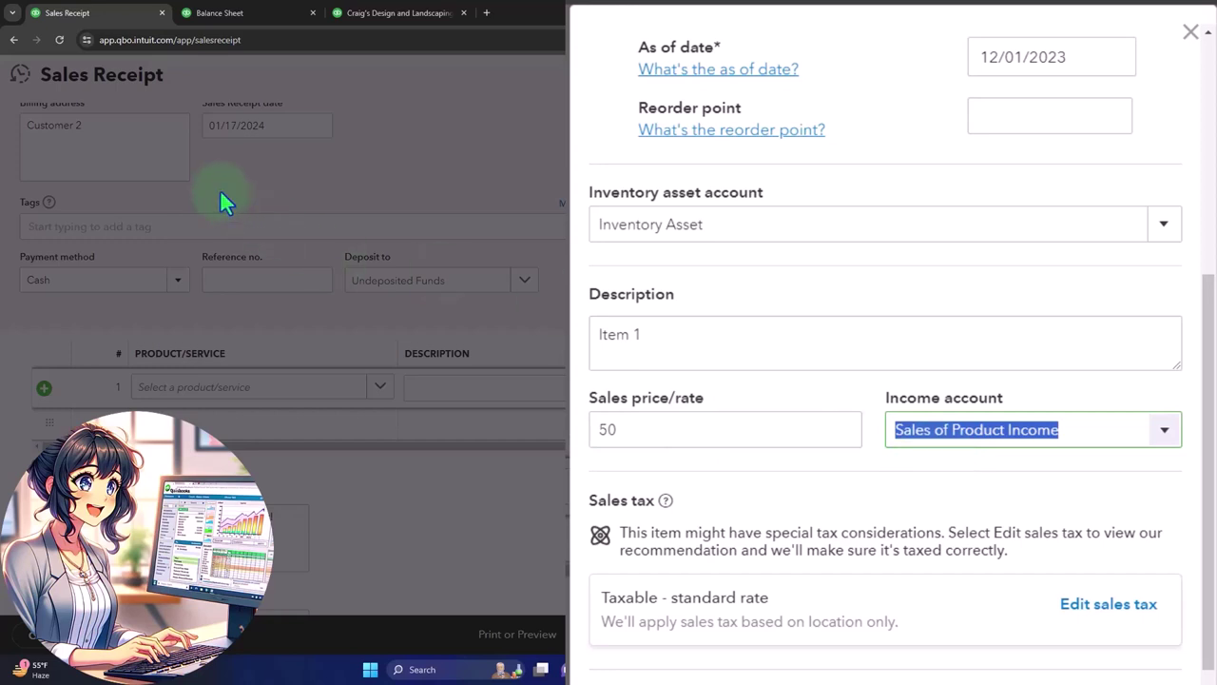
{"action": "scroll", "coordinate": [951, 542], "scroll_direction": "down", "scroll_amount": 2}
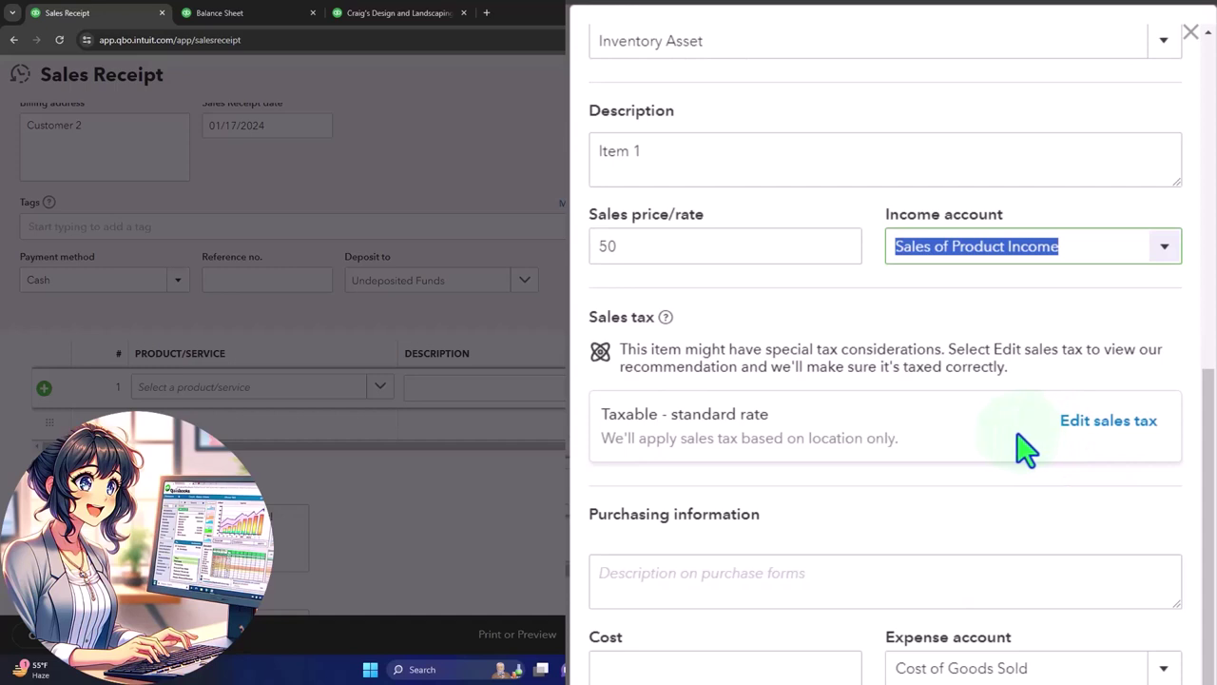
{"action": "scroll", "coordinate": [1016, 451], "scroll_direction": "down", "scroll_amount": 1}
{"action": "left_click", "coordinate": [661, 543]}
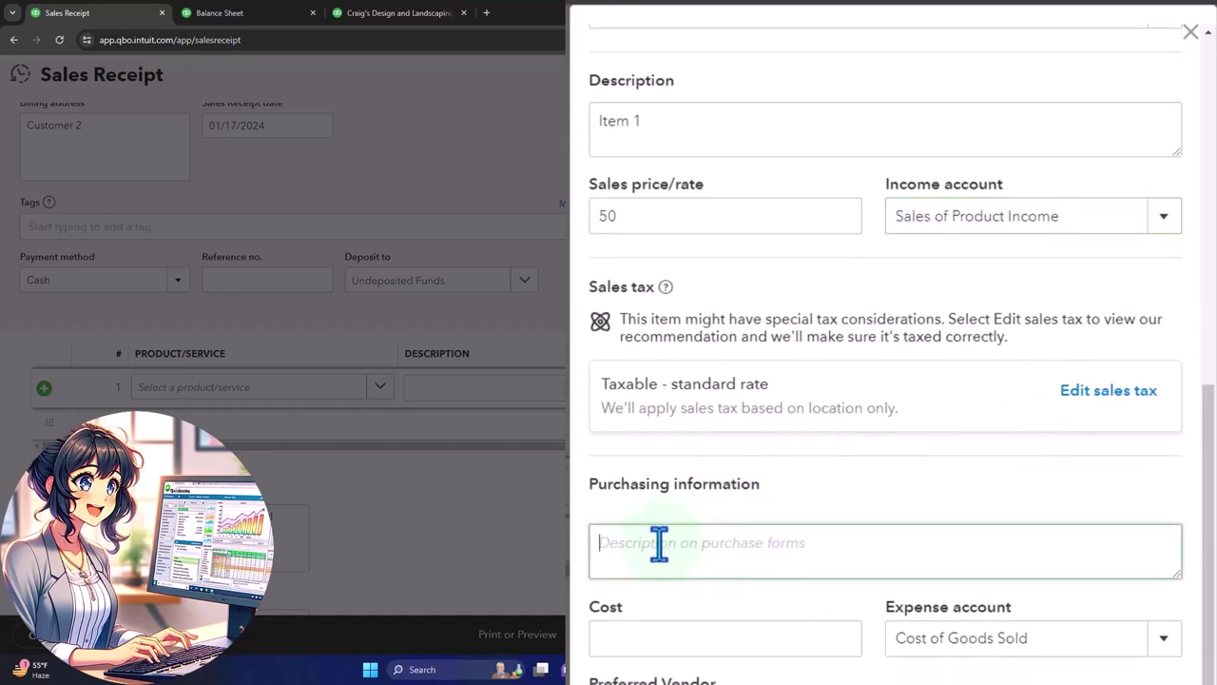
{"action": "type", "text": "Item 1"}
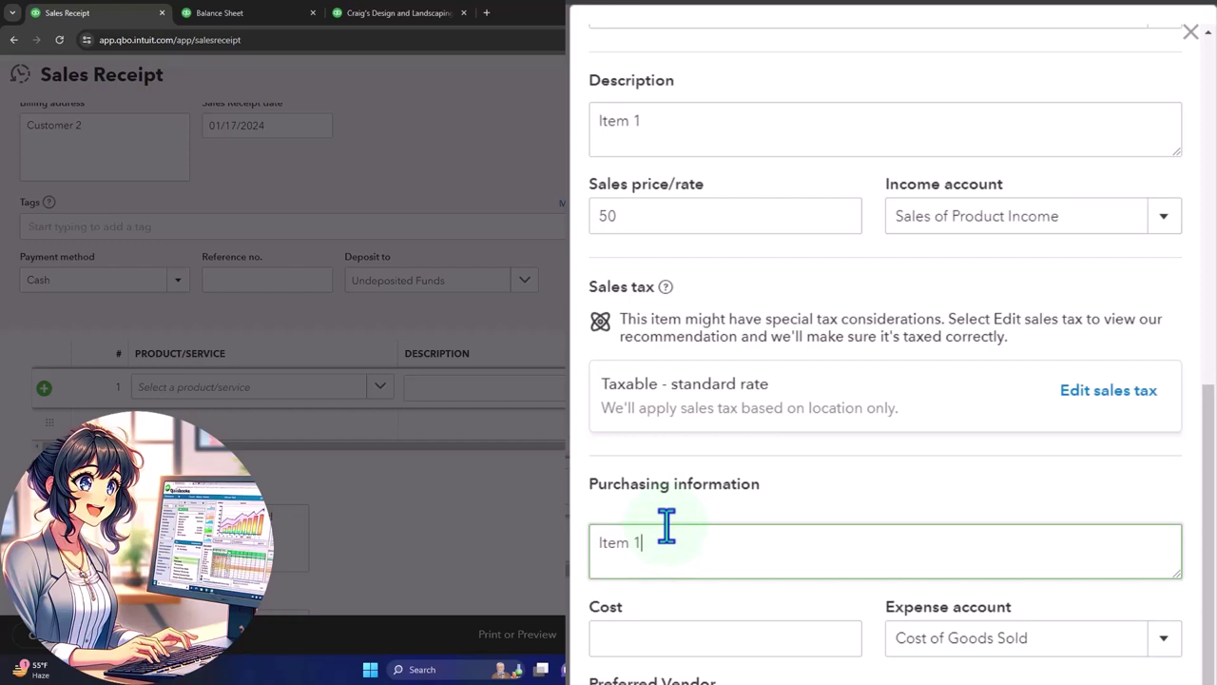
Set the item's cost to 40 and save and close the new inventory item.
{"action": "left_click", "coordinate": [666, 642]}
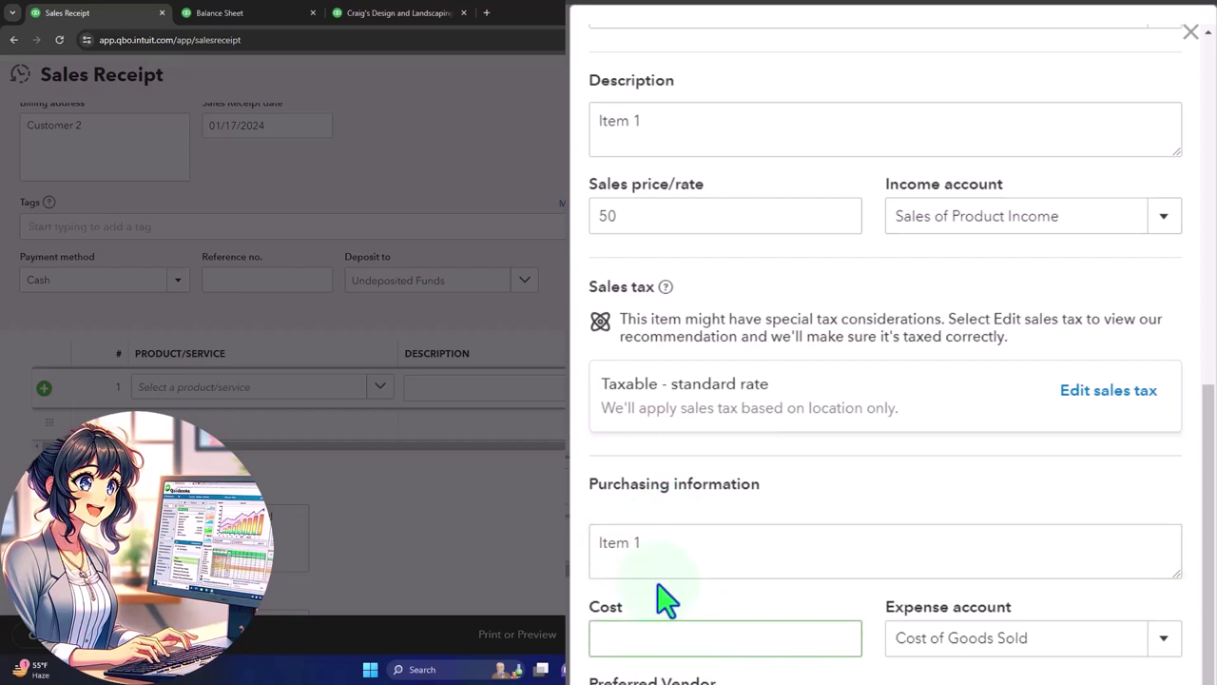
{"action": "type", "text": "35"}
{"action": "key", "text": "BackSpace"}
{"action": "key", "text": "BackSpace"}
{"action": "type", "text": "40"}
{"action": "key", "text": "Tab"}
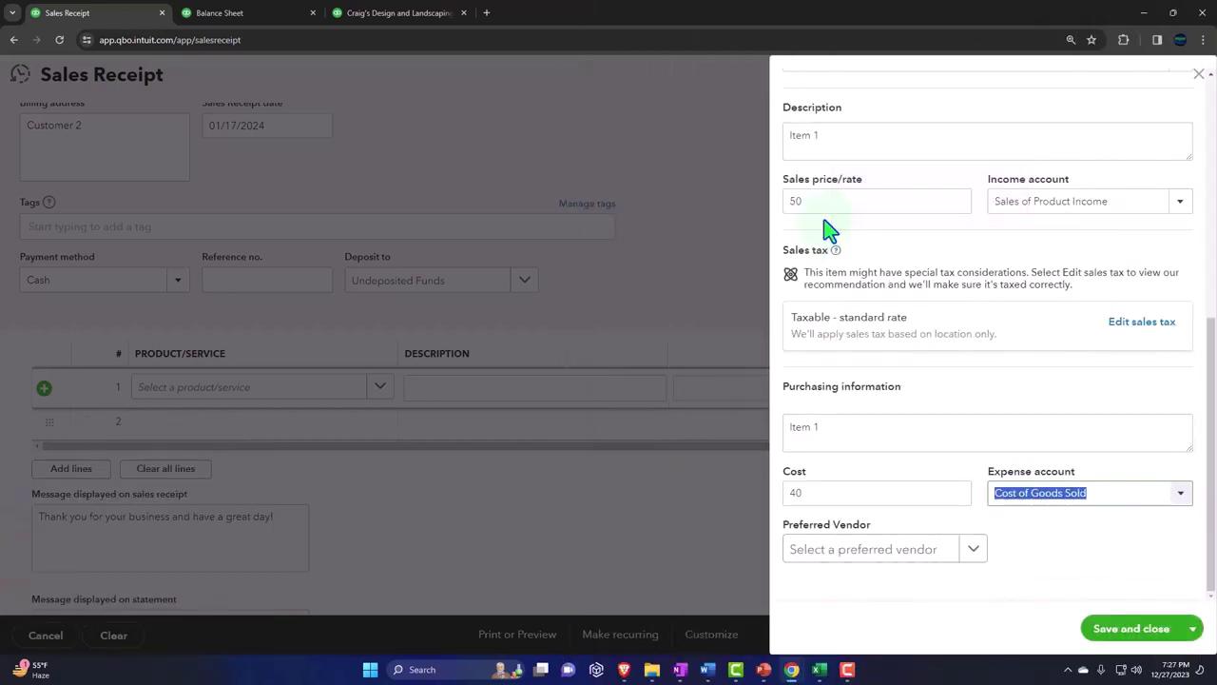
{"action": "left_click", "coordinate": [1117, 636]}
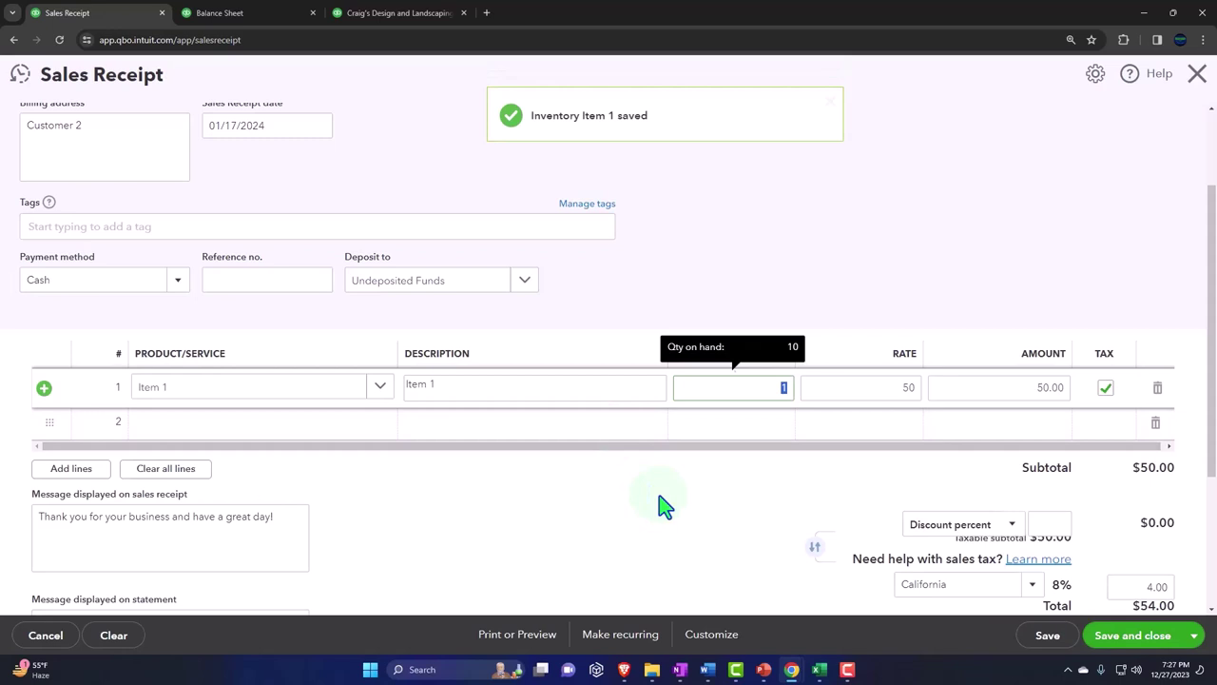
Accept quantity 1, rate 50 and taxable on Item 1's line, moving to line 2.
{"action": "key", "text": "Tab"}
{"action": "key", "text": "Tab"}
{"action": "key", "text": "Tab"}
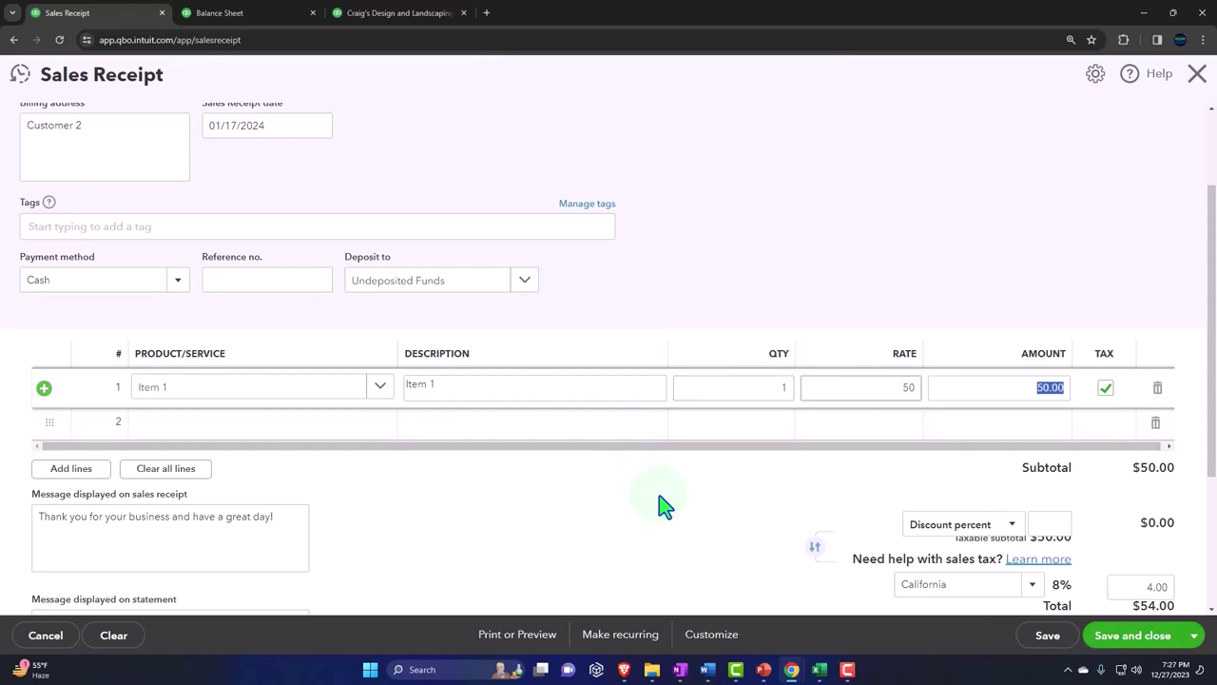
{"action": "key", "text": "Tab"}
{"action": "key", "text": "Tab"}
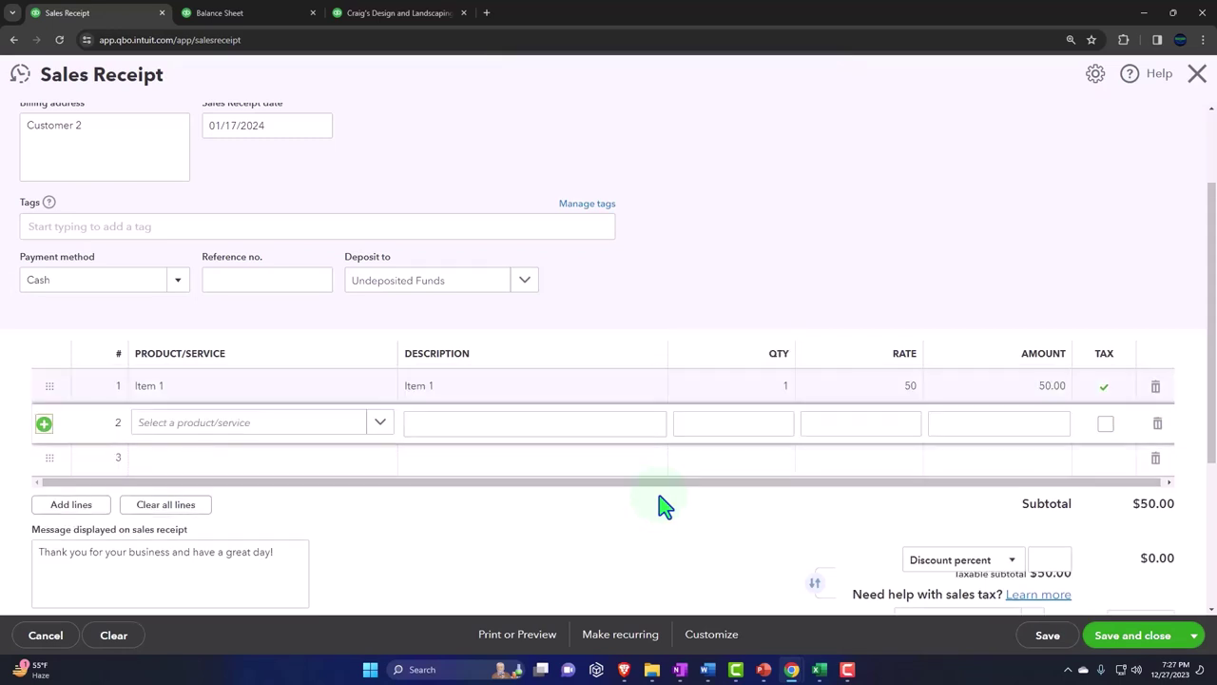
{"action": "scroll", "coordinate": [663, 504], "scroll_direction": "down", "scroll_amount": 1}
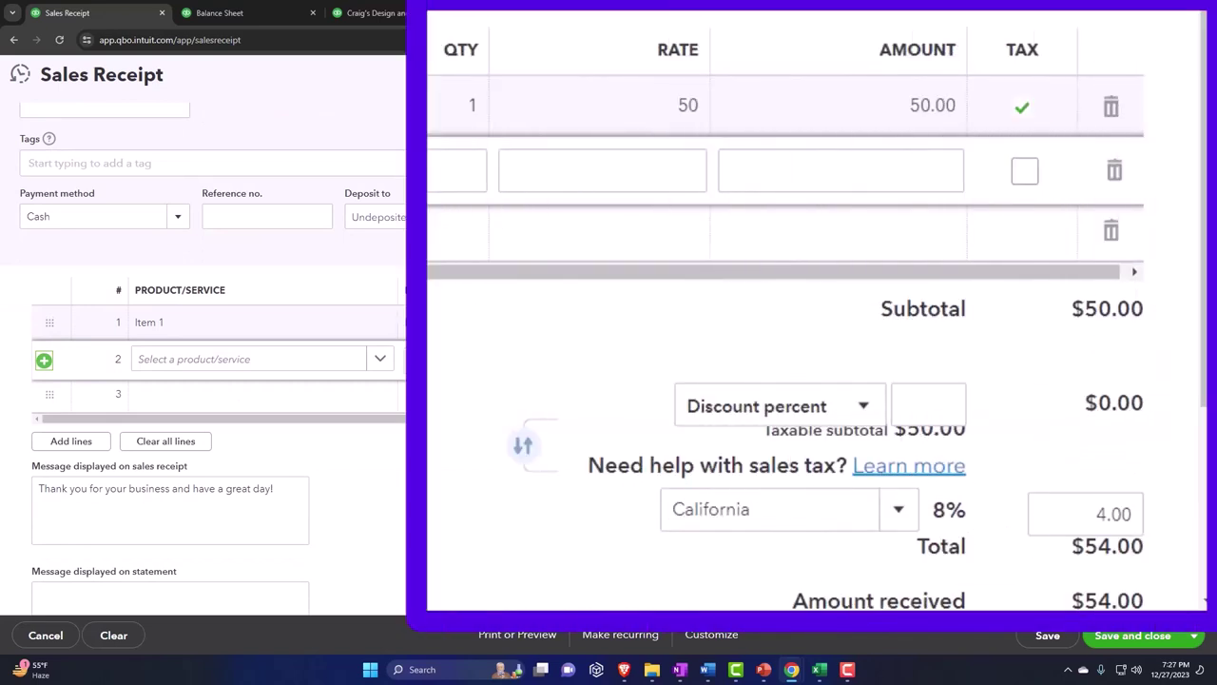
{"action": "scroll", "coordinate": [663, 504], "scroll_direction": "down", "scroll_amount": 1}
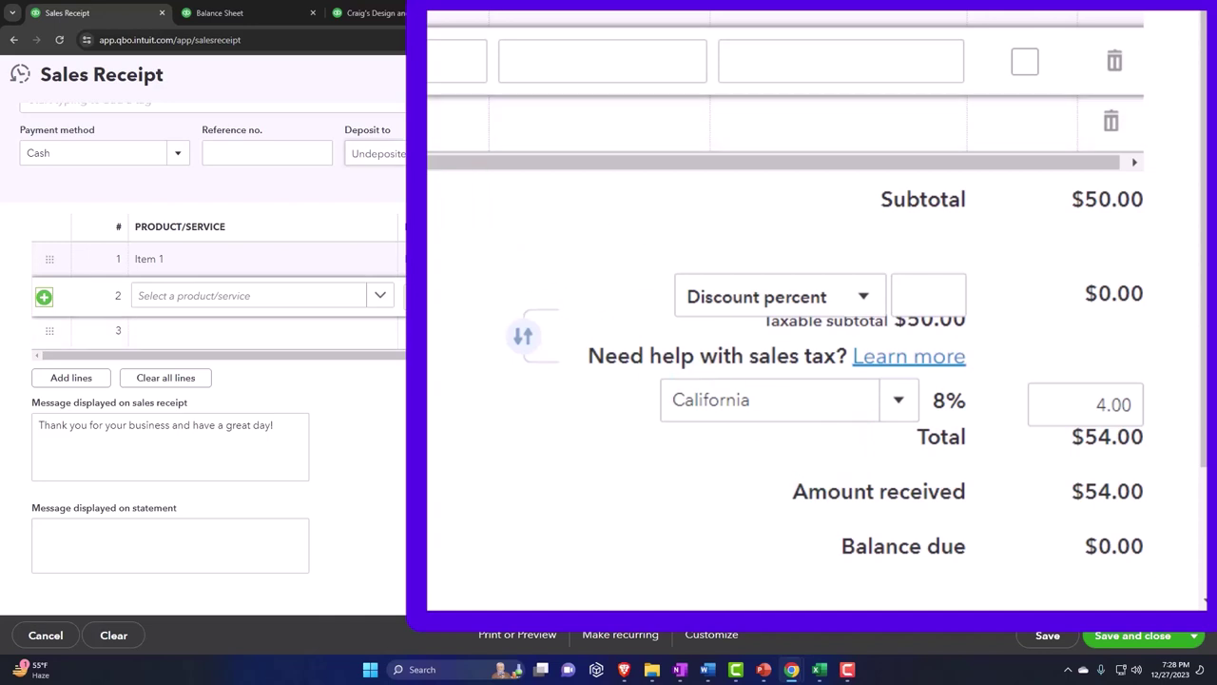
{"action": "left_click", "coordinate": [132, 158]}
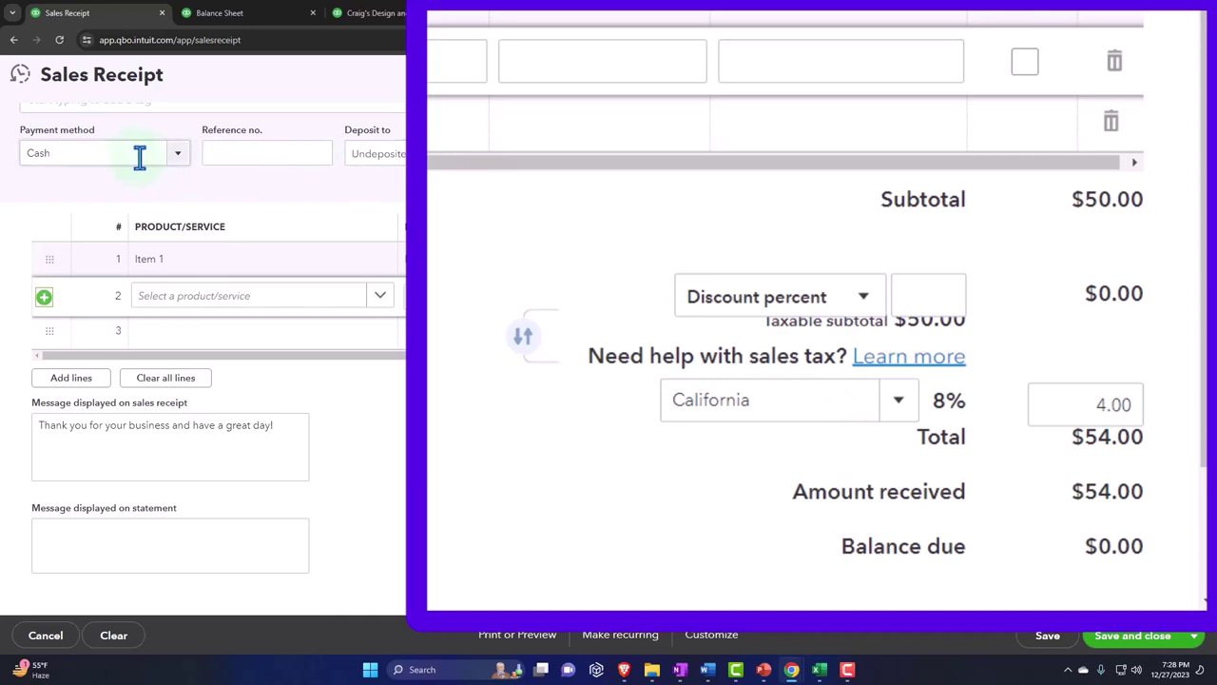
{"action": "left_click", "coordinate": [215, 207]}
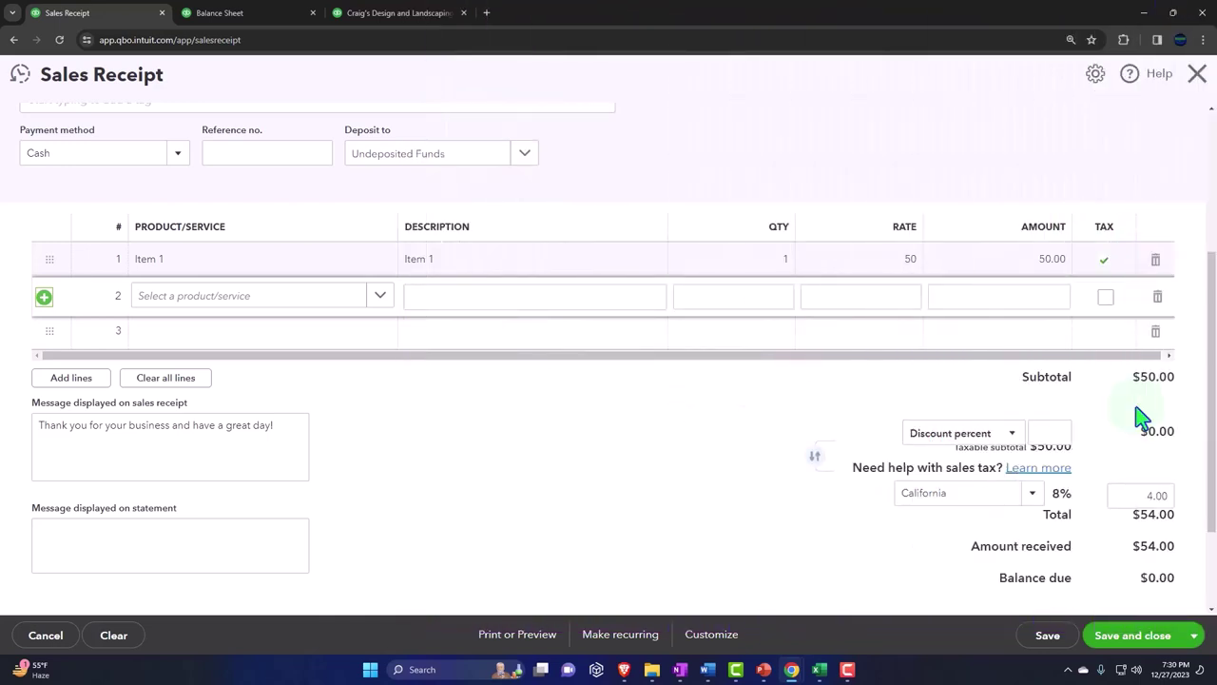
In the Excel workbook, clear the old journal entries and the Entries column values.
{"action": "left_click", "coordinate": [818, 670]}
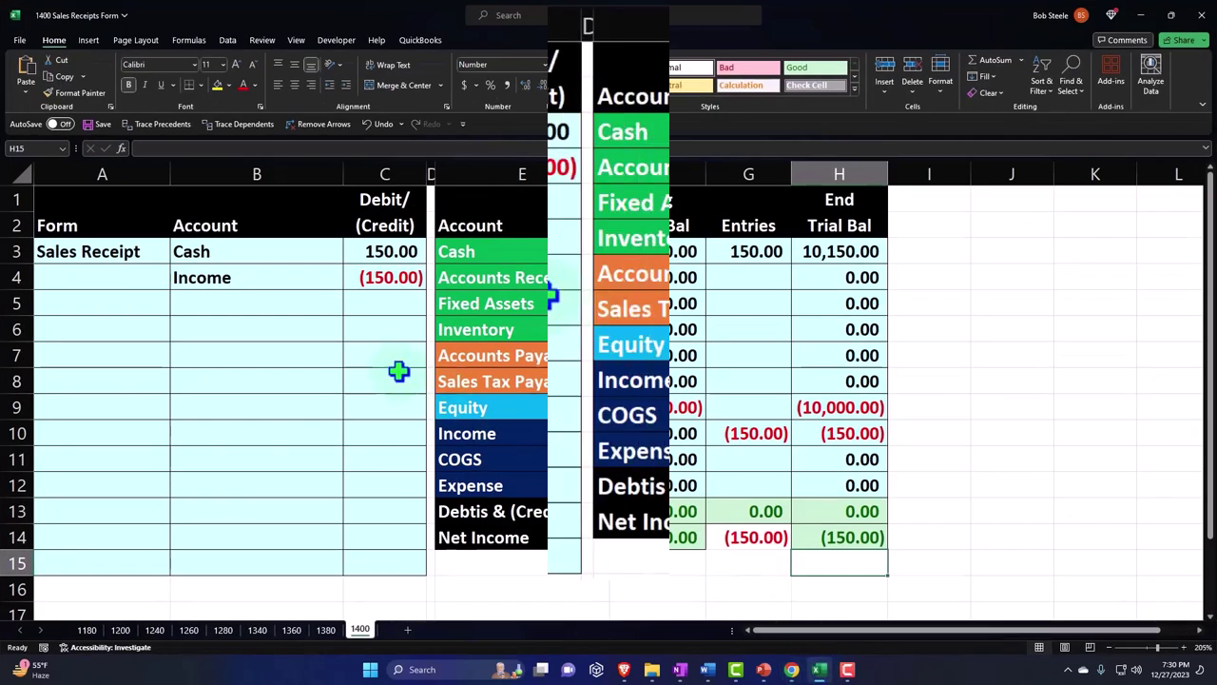
{"action": "left_click_drag", "start_coordinate": [142, 127], "coordinate": [324, 168]}
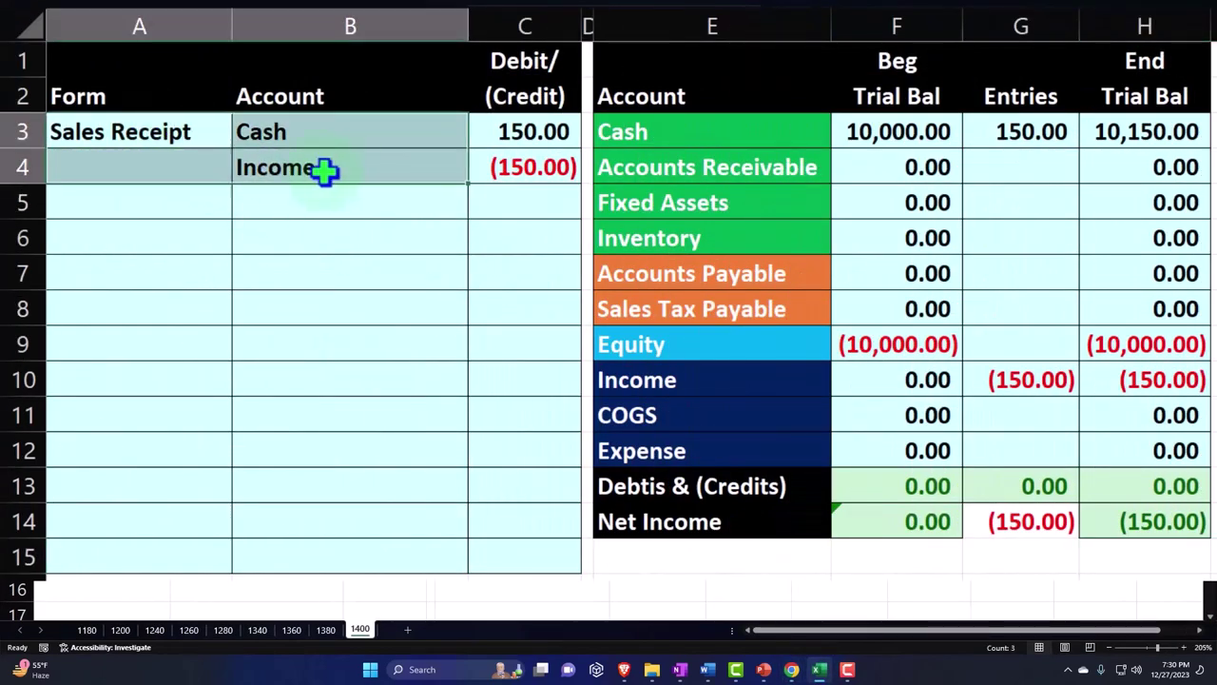
{"action": "left_click", "coordinate": [324, 126]}
{"action": "left_click_drag", "start_coordinate": [323, 126], "coordinate": [494, 169]}
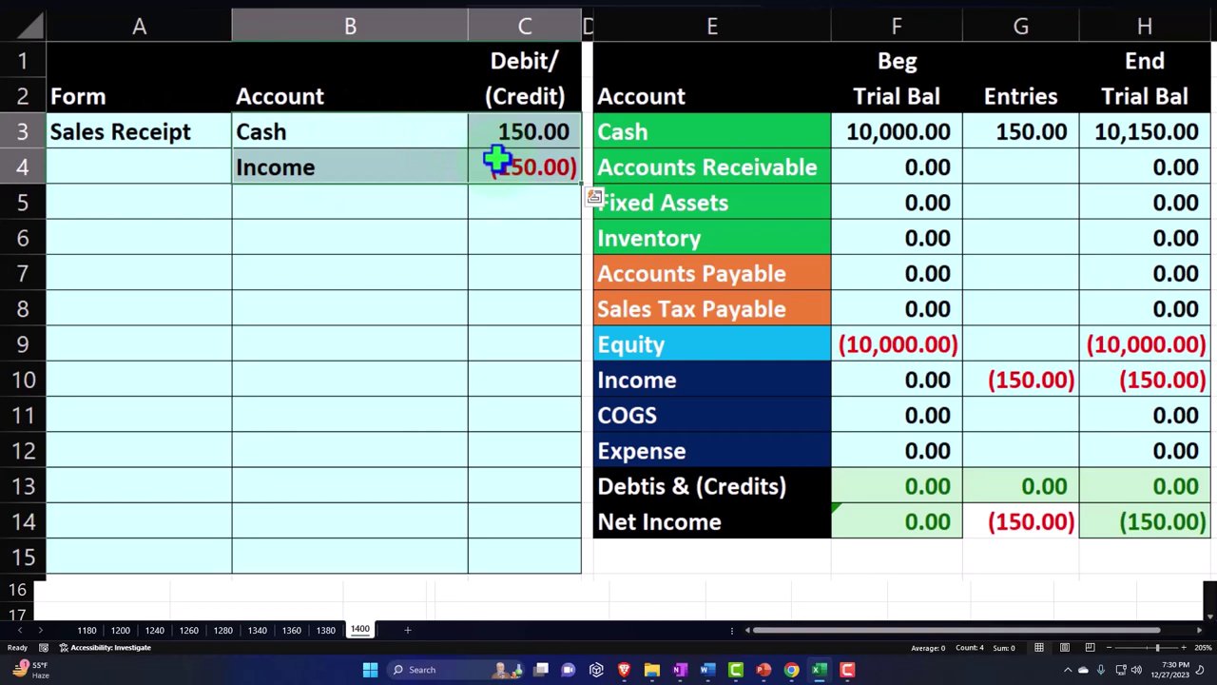
{"action": "key", "text": "Delete"}
{"action": "left_click_drag", "start_coordinate": [1022, 133], "coordinate": [1000, 377]}
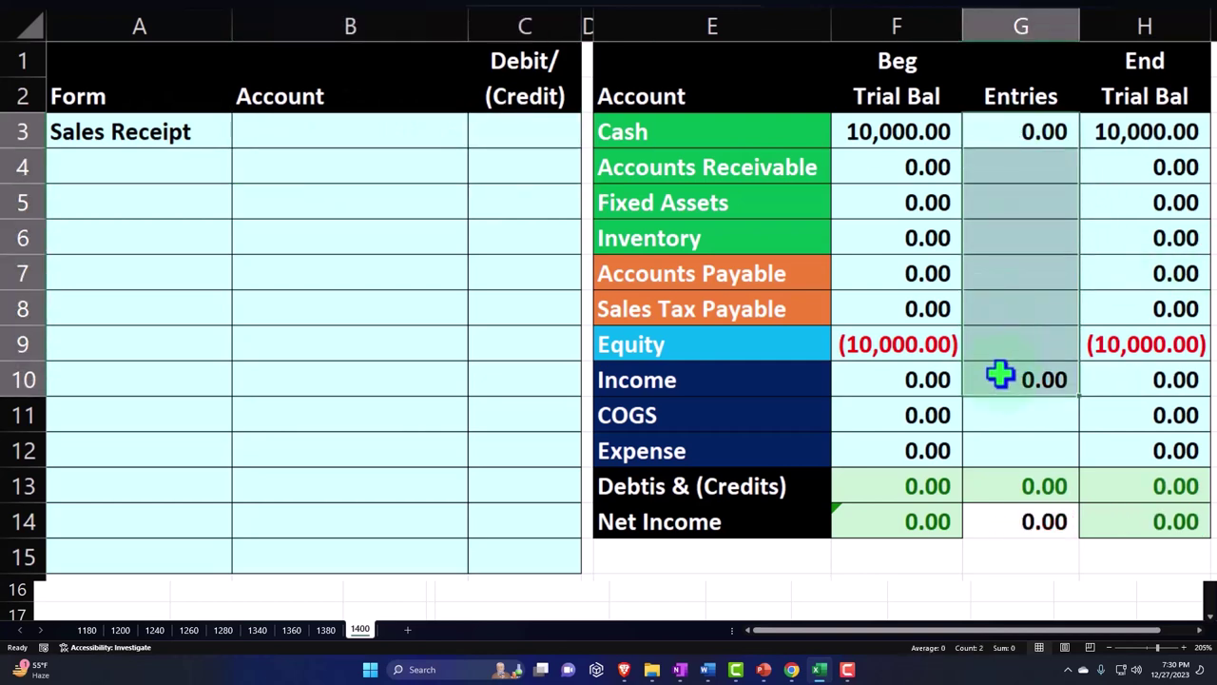
{"action": "key", "text": "Delete"}
Link Cash and Income account names into B3:B4 and enter -50 as the Income amount.
{"action": "left_click", "coordinate": [345, 133]}
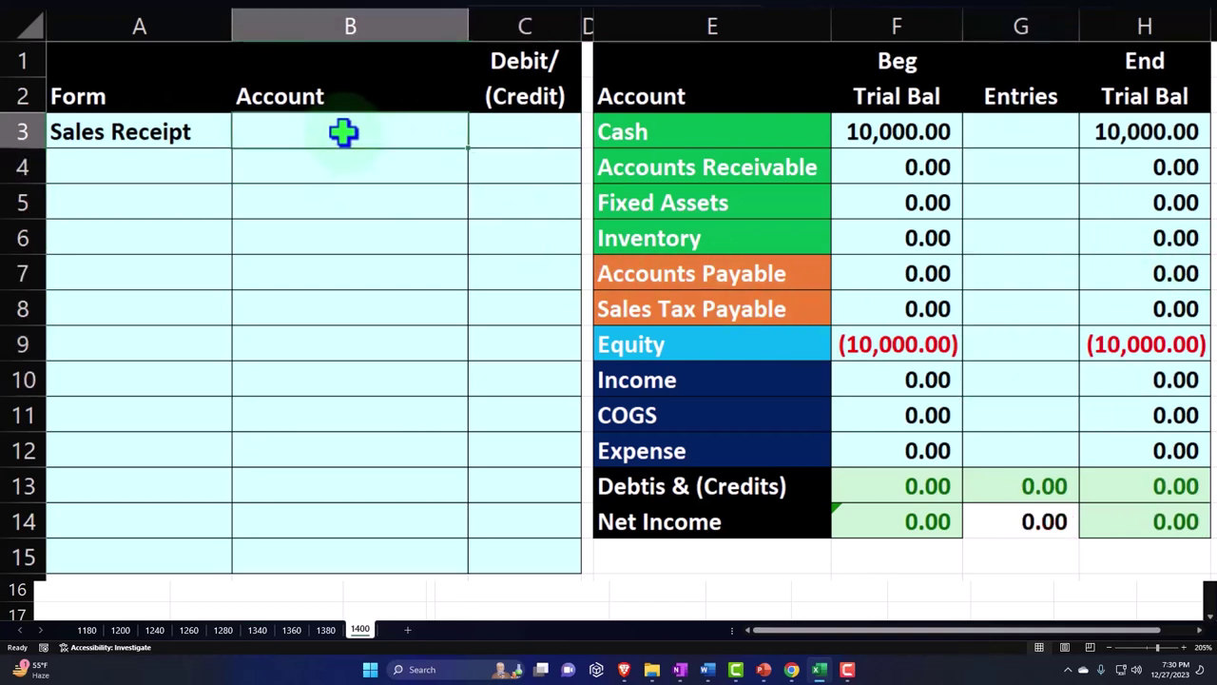
{"action": "type", "text": "="}
{"action": "key", "text": "Right"}
{"action": "key", "text": "Right"}
{"action": "key", "text": "Right"}
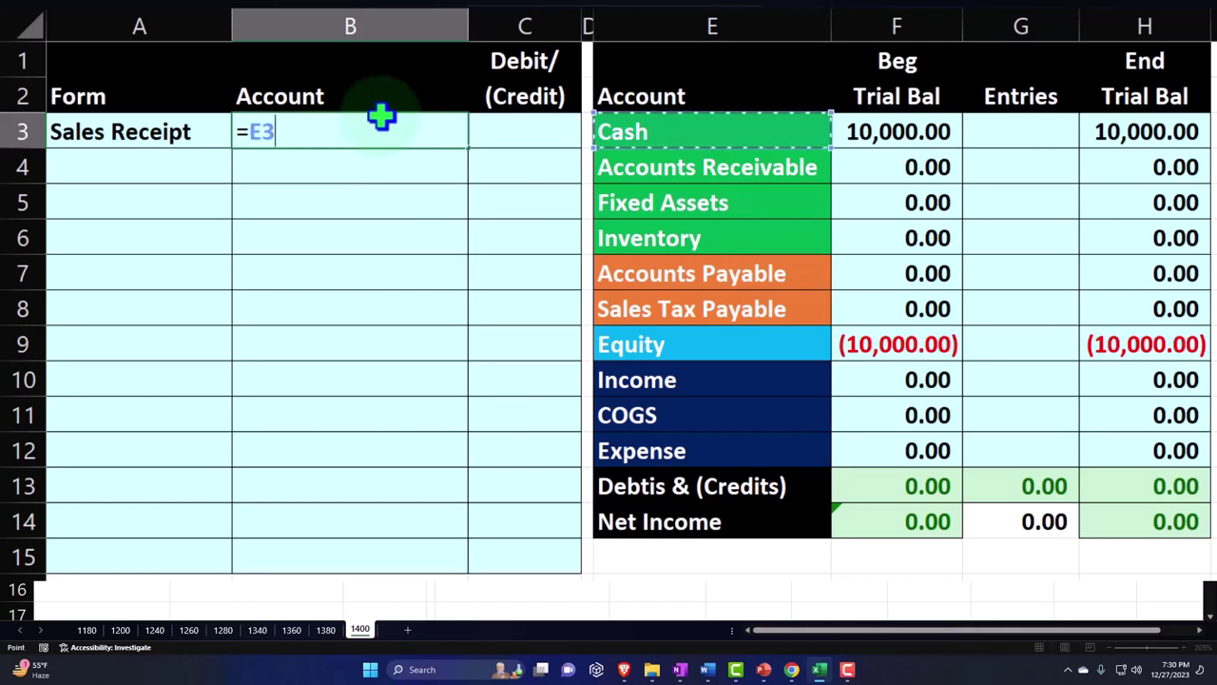
{"action": "key", "text": "Return"}
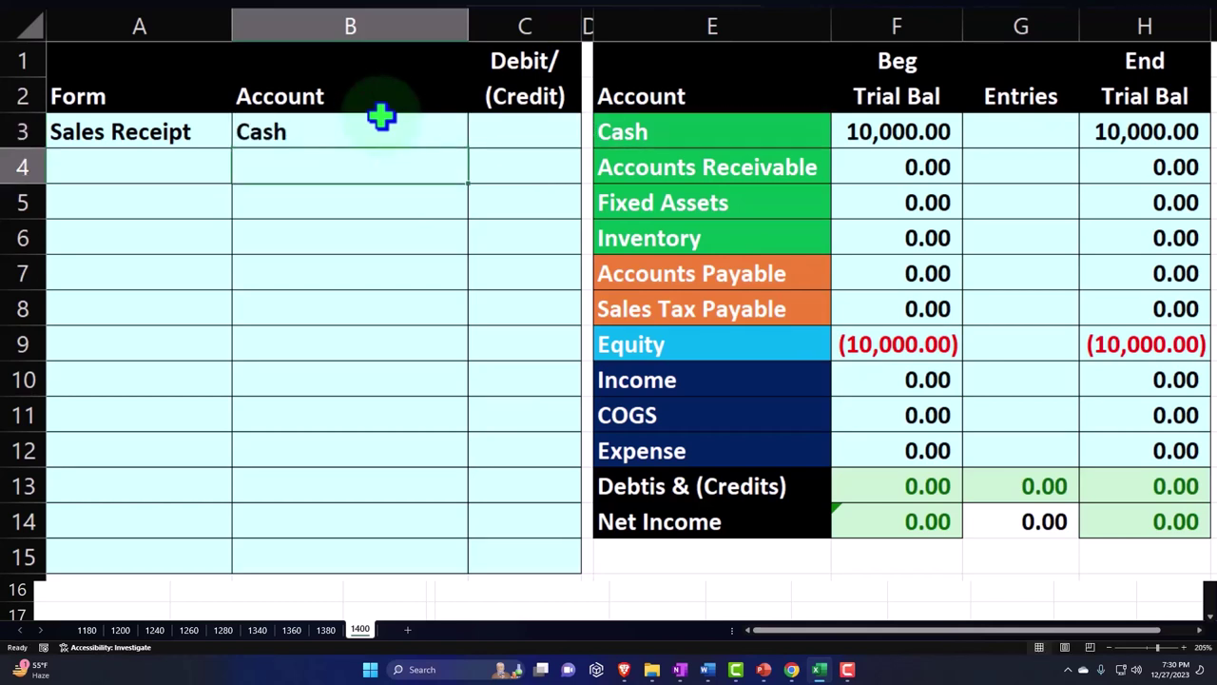
{"action": "key", "text": "Right"}
{"action": "key", "text": "Left"}
{"action": "type", "text": "="}
{"action": "key", "text": "Right"}
{"action": "key", "text": "Right"}
{"action": "key", "text": "Right"}
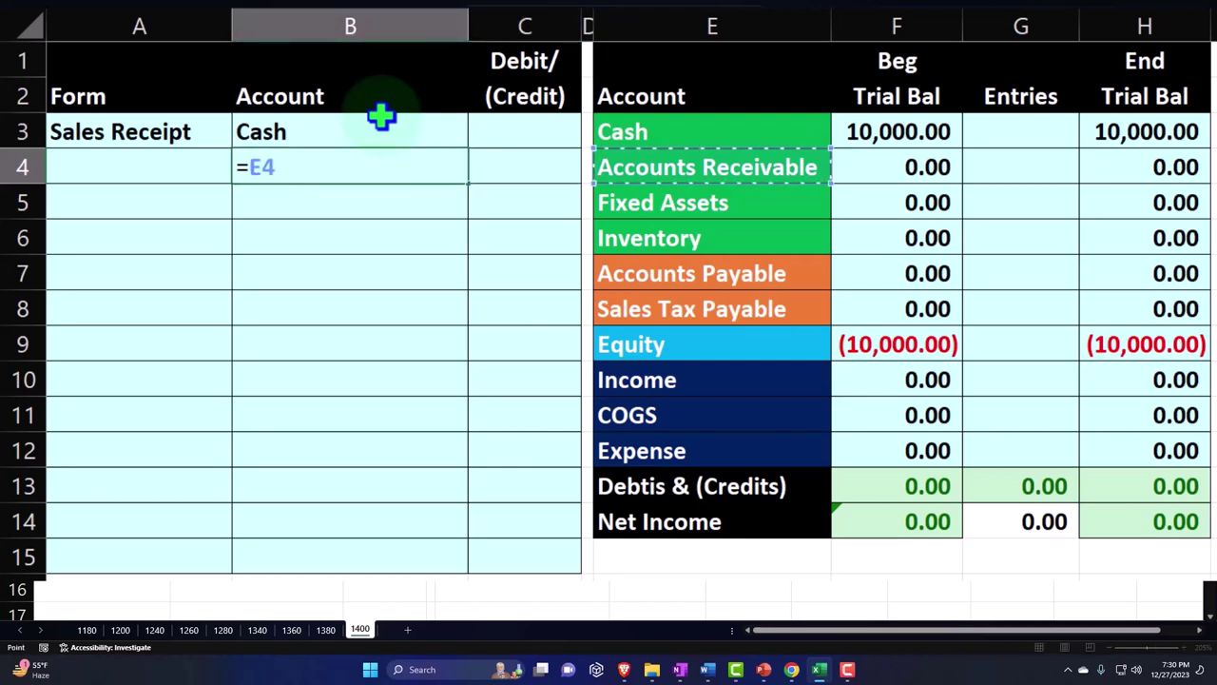
{"action": "key", "text": "Down"}
{"action": "key", "text": "Down"}
{"action": "key", "text": "Down"}
{"action": "key", "text": "Down"}
{"action": "key", "text": "Down"}
{"action": "key", "text": "Down"}
{"action": "key", "text": "Return"}
{"action": "key", "text": "Up"}
{"action": "key", "text": "Right"}
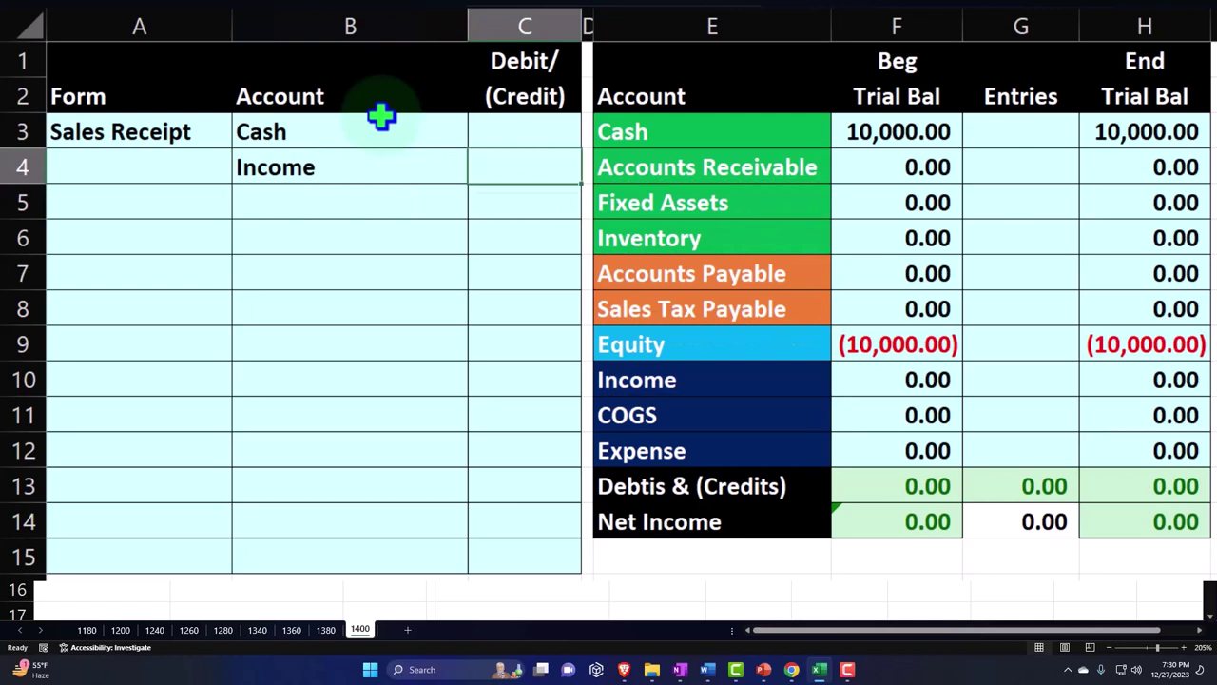
{"action": "type", "text": "-50"}
{"action": "key", "text": "Return"}
Add Sales Tax Payable in B5 with an 8% tax formula =C4*.08 giving 4.00.
{"action": "key", "text": "Left"}
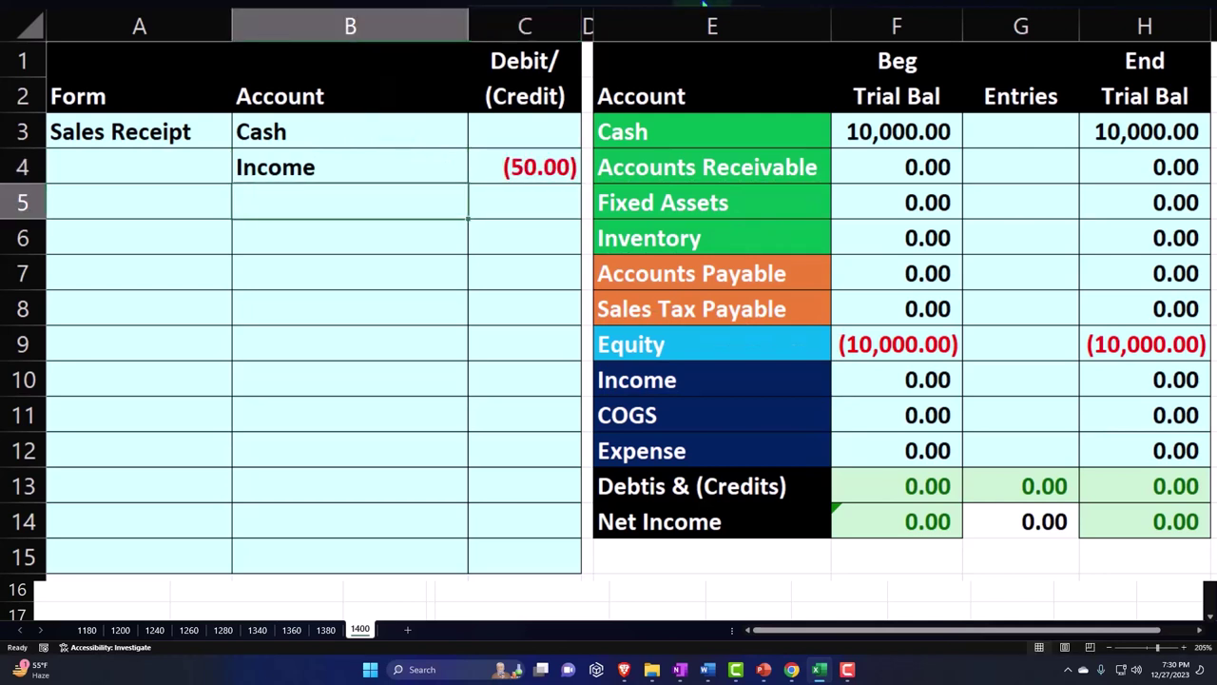
{"action": "type", "text": "Sales"}
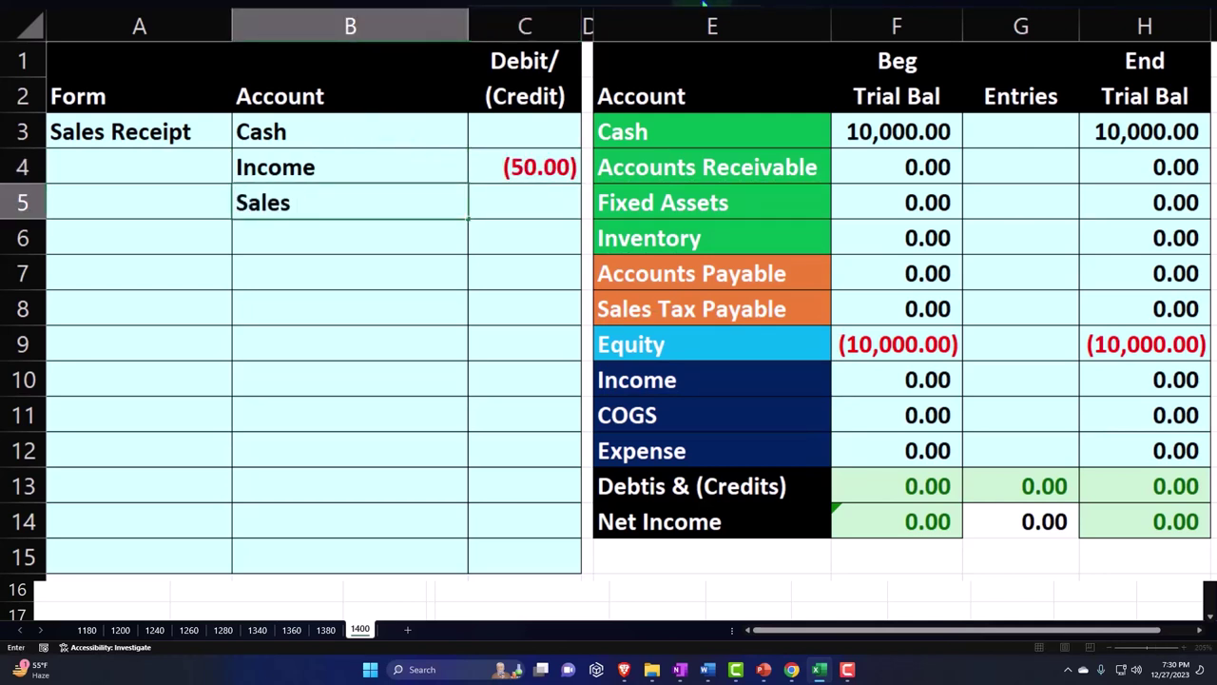
{"action": "key", "text": "BackSpace"}
{"action": "key", "text": "BackSpace"}
{"action": "key", "text": "BackSpace"}
{"action": "key", "text": "BackSpace"}
{"action": "key", "text": "BackSpace"}
{"action": "type", "text": "="}
{"action": "key", "text": "Down"}
{"action": "key", "text": "Down"}
{"action": "key", "text": "Down"}
{"action": "key", "text": "Right"}
{"action": "key", "text": "Right"}
{"action": "key", "text": "Right"}
{"action": "key", "text": "Return"}
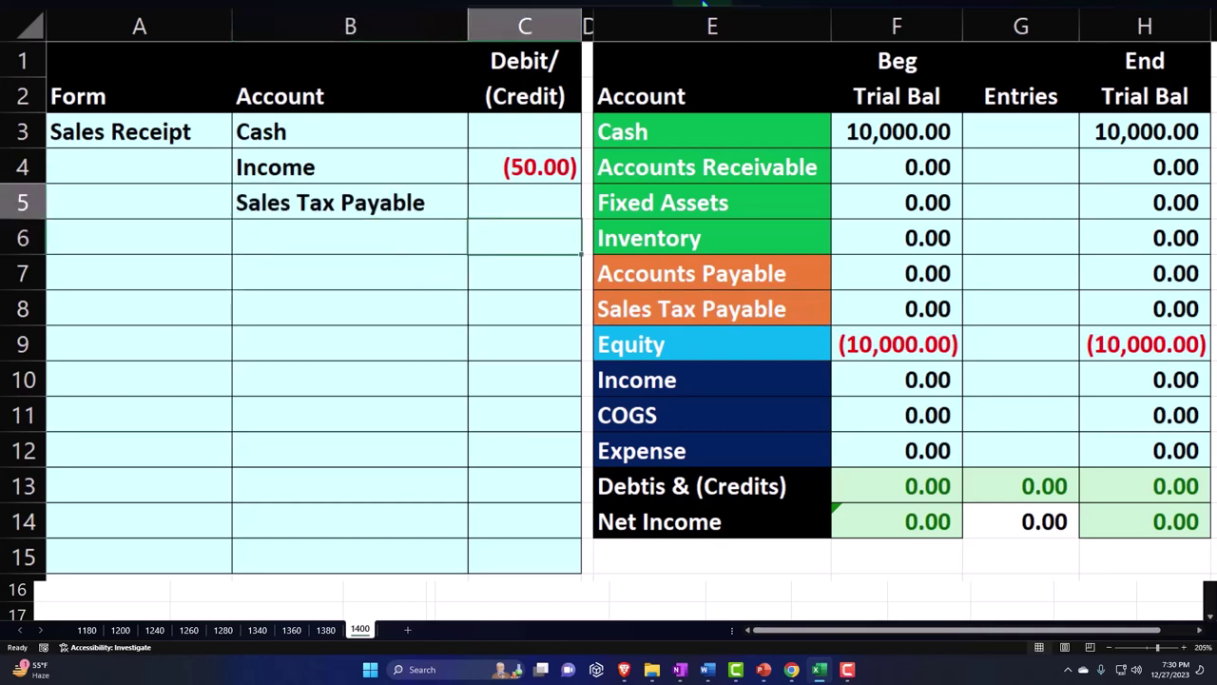
{"action": "key", "text": "Up"}
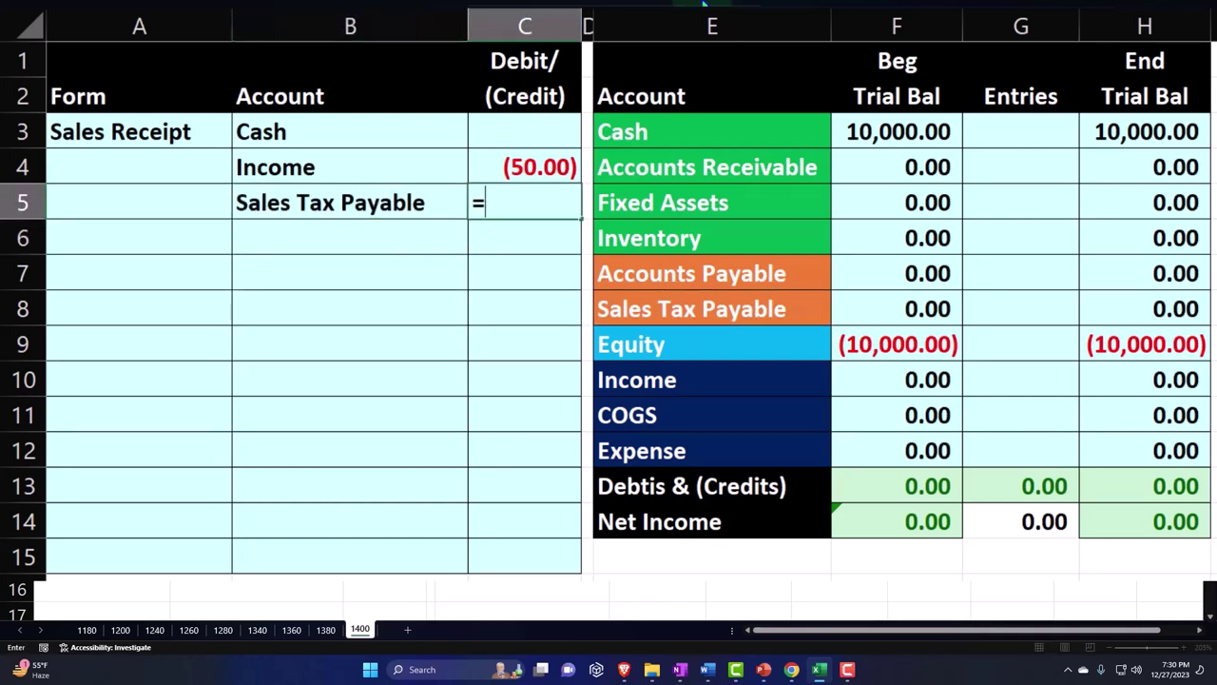
{"action": "key", "text": "Up"}
{"action": "type", "text": "*.08"}
{"action": "key", "text": "Return"}
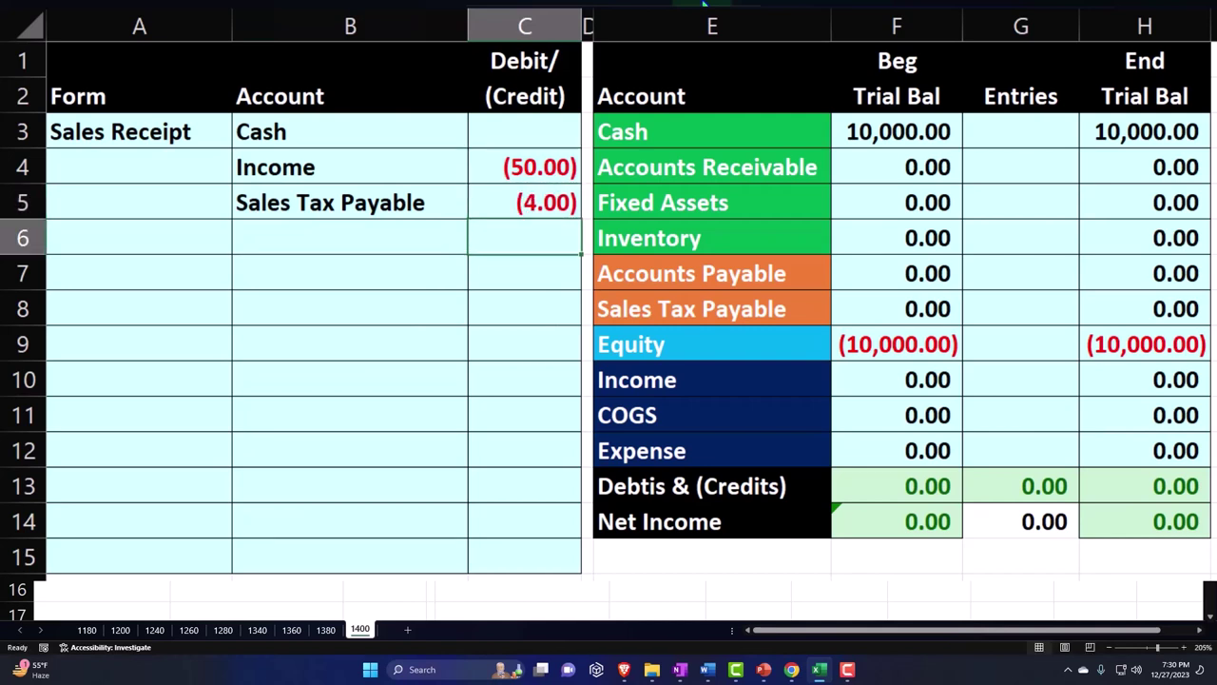
Set the Cash amount in C3 to =-SUM(C4:C5), showing 54.00.
{"action": "key", "text": "Up"}
{"action": "key", "text": "Up"}
{"action": "key", "text": "Up"}
{"action": "type", "text": "-"}
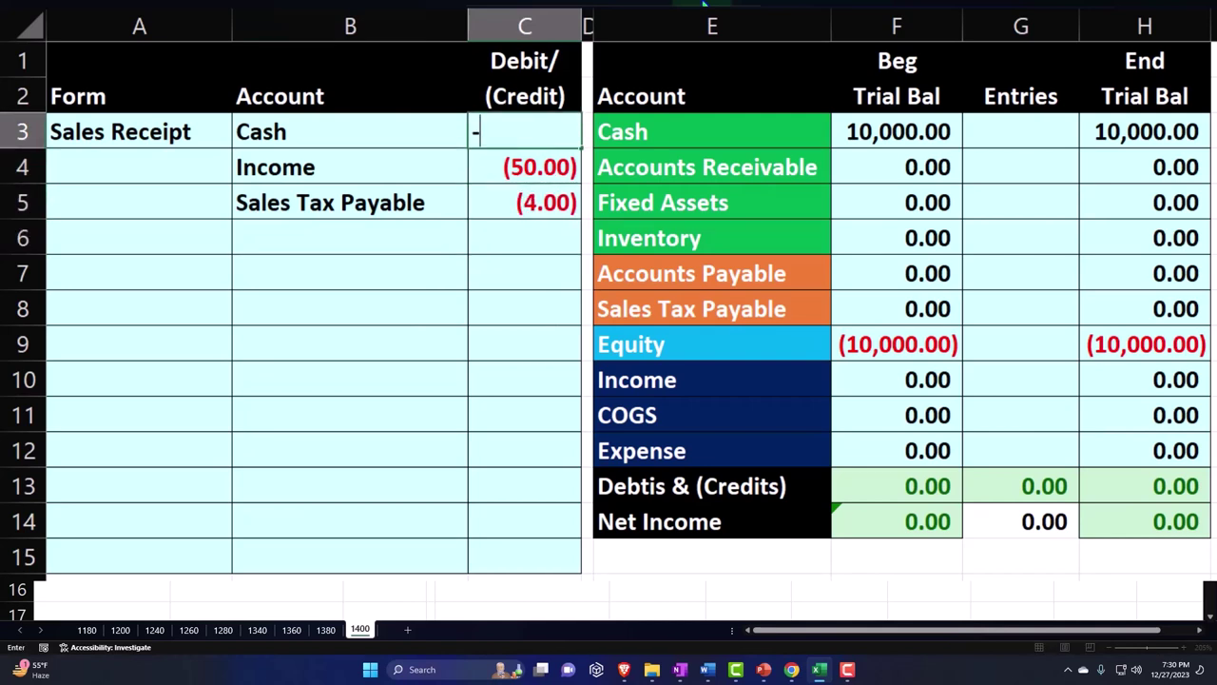
{"action": "type", "text": "sum("}
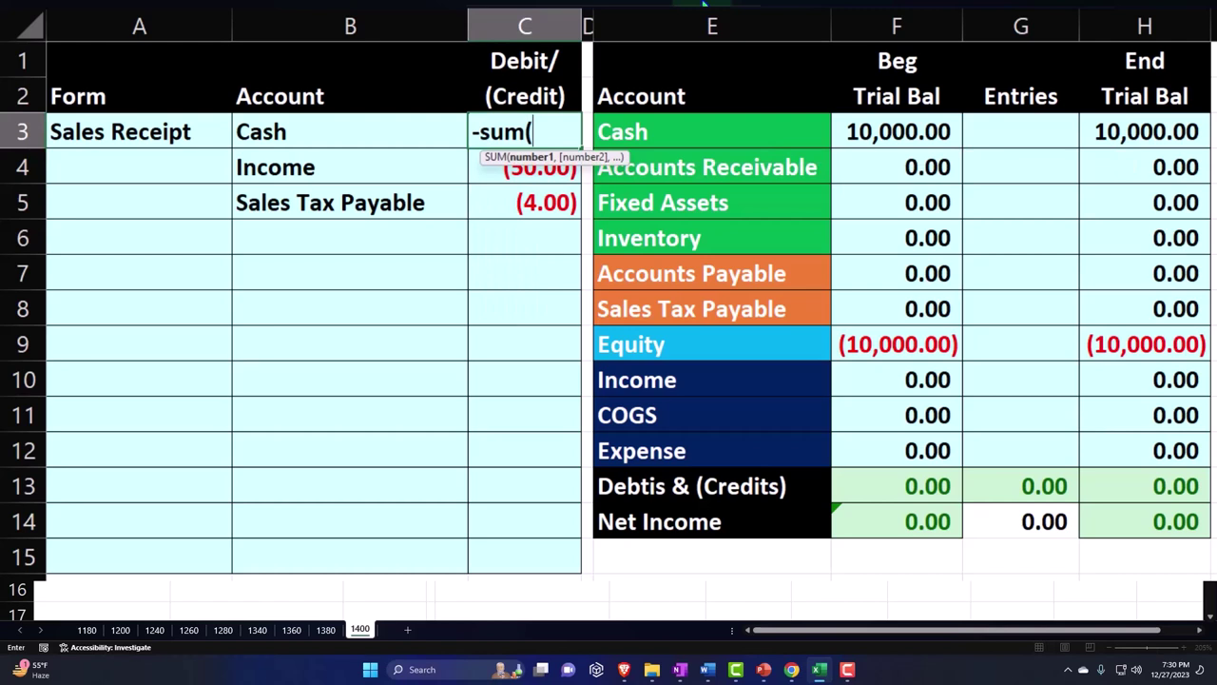
{"action": "key", "text": "Down"}
{"action": "key", "text": "shift+Down"}
{"action": "key", "text": "Return"}
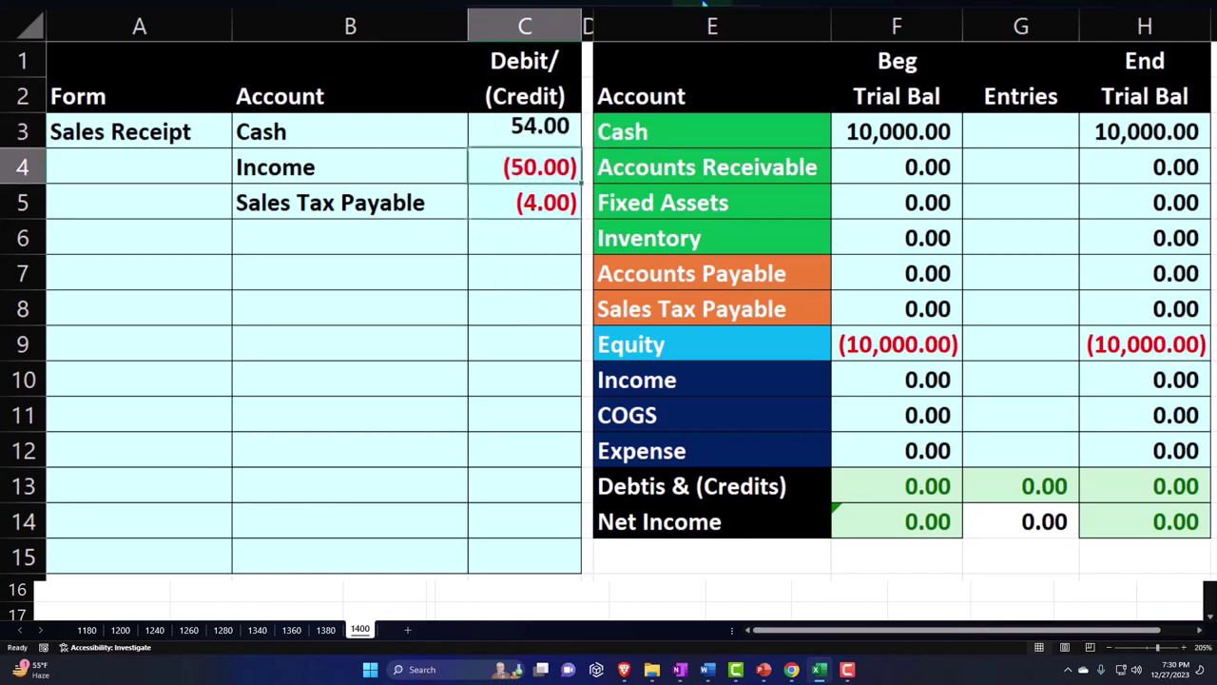
Link the COGS and Inventory account names into B7:B8.
{"action": "left_click", "coordinate": [365, 272]}
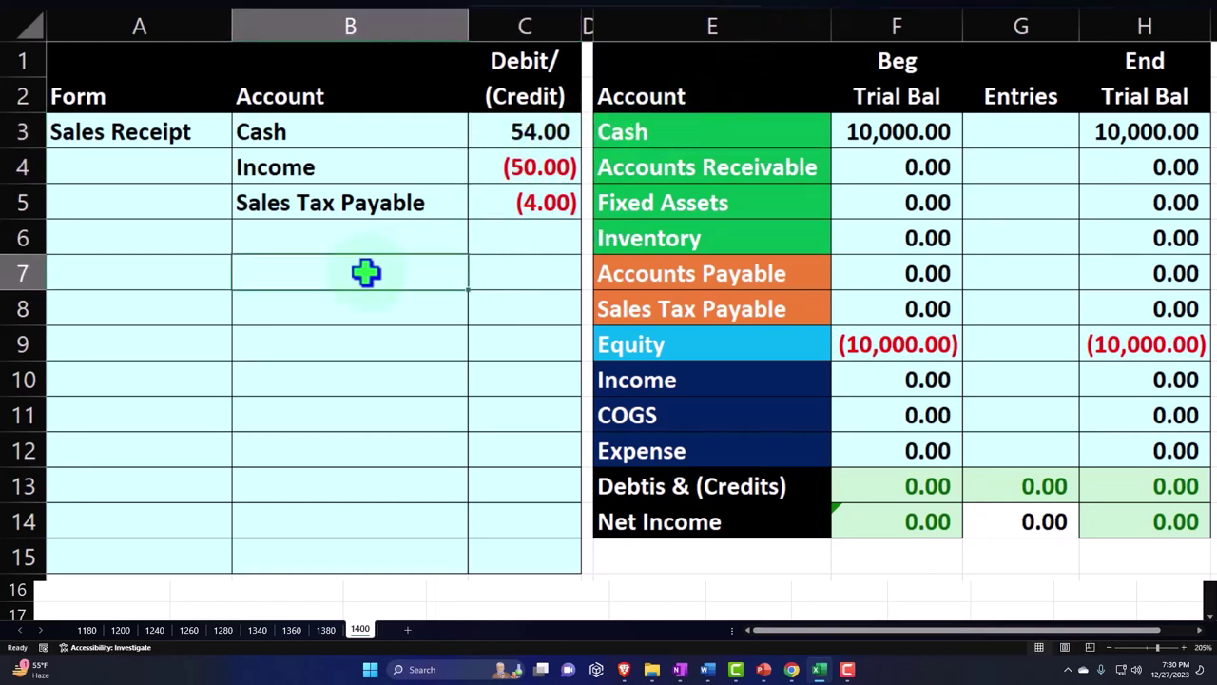
{"action": "type", "text": "="}
{"action": "key", "text": "Right"}
{"action": "key", "text": "Right"}
{"action": "key", "text": "Right"}
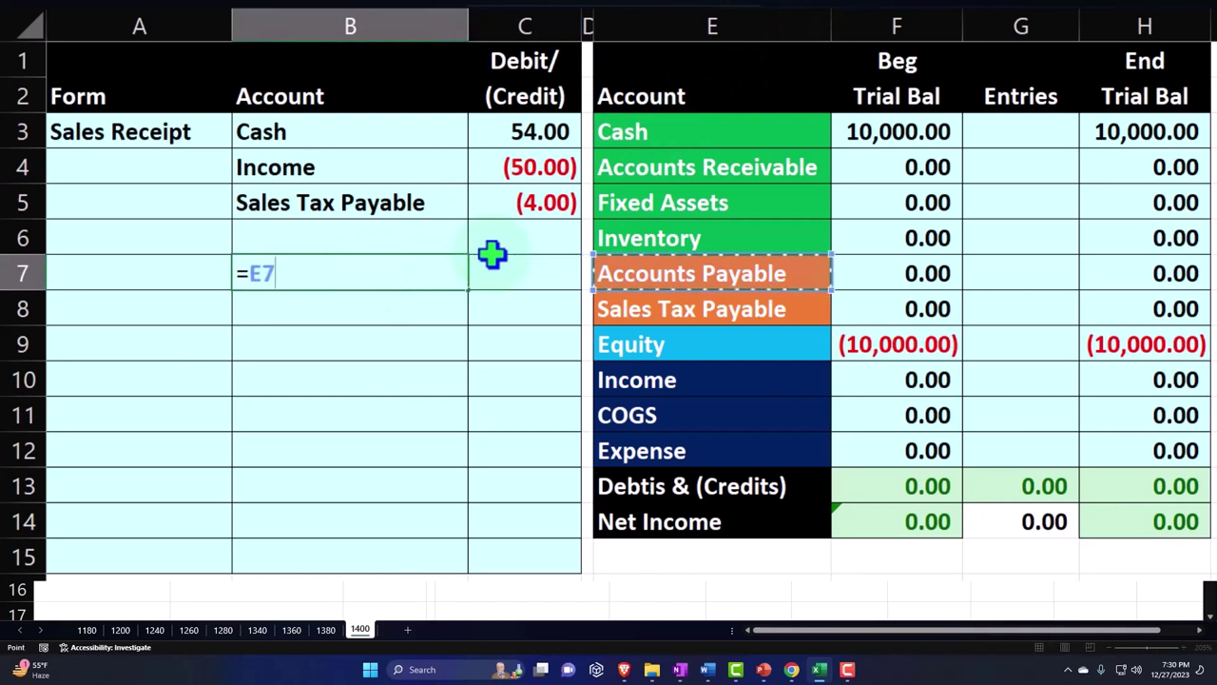
{"action": "key", "text": "Down"}
{"action": "key", "text": "Down"}
{"action": "key", "text": "Down"}
{"action": "key", "text": "Down"}
{"action": "key", "text": "Return"}
{"action": "type", "text": "+"}
{"action": "key", "text": "Right"}
{"action": "key", "text": "Right"}
{"action": "key", "text": "Right"}
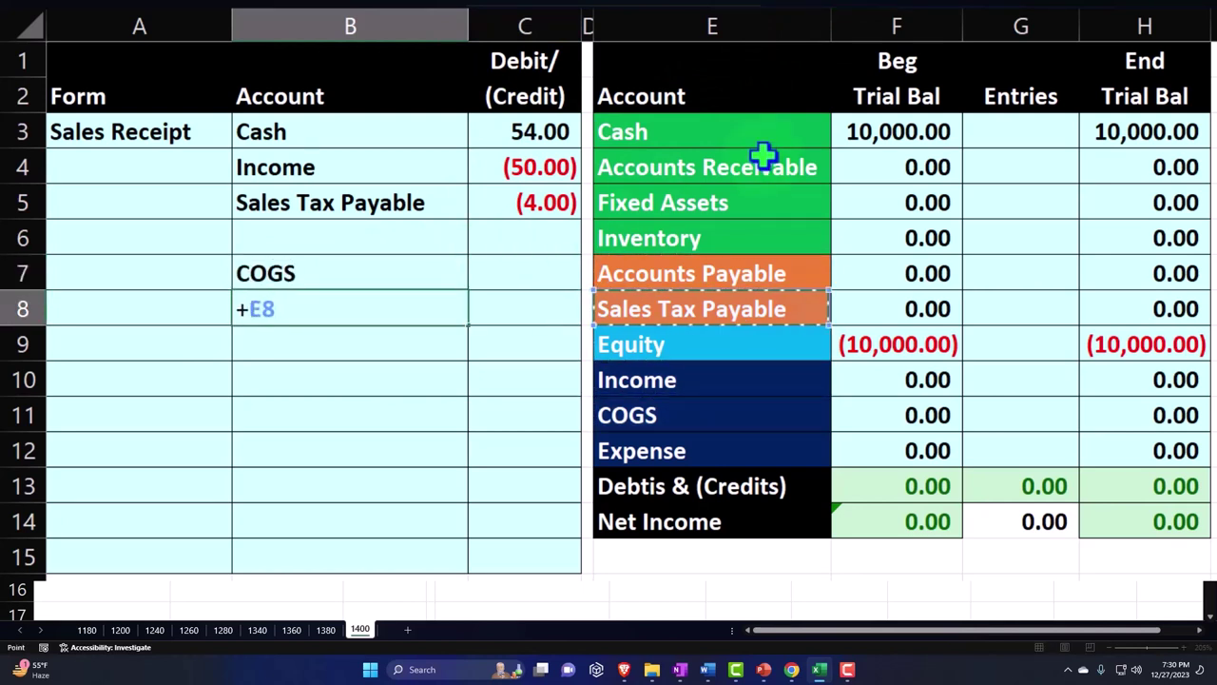
{"action": "key", "text": "Up"}
Enter 40 as the COGS amount and =-C7 as the Inventory amount.
{"action": "key", "text": "Up"}
{"action": "key", "text": "Return"}
{"action": "key", "text": "Right"}
{"action": "key", "text": "Up"}
{"action": "key", "text": "Up"}
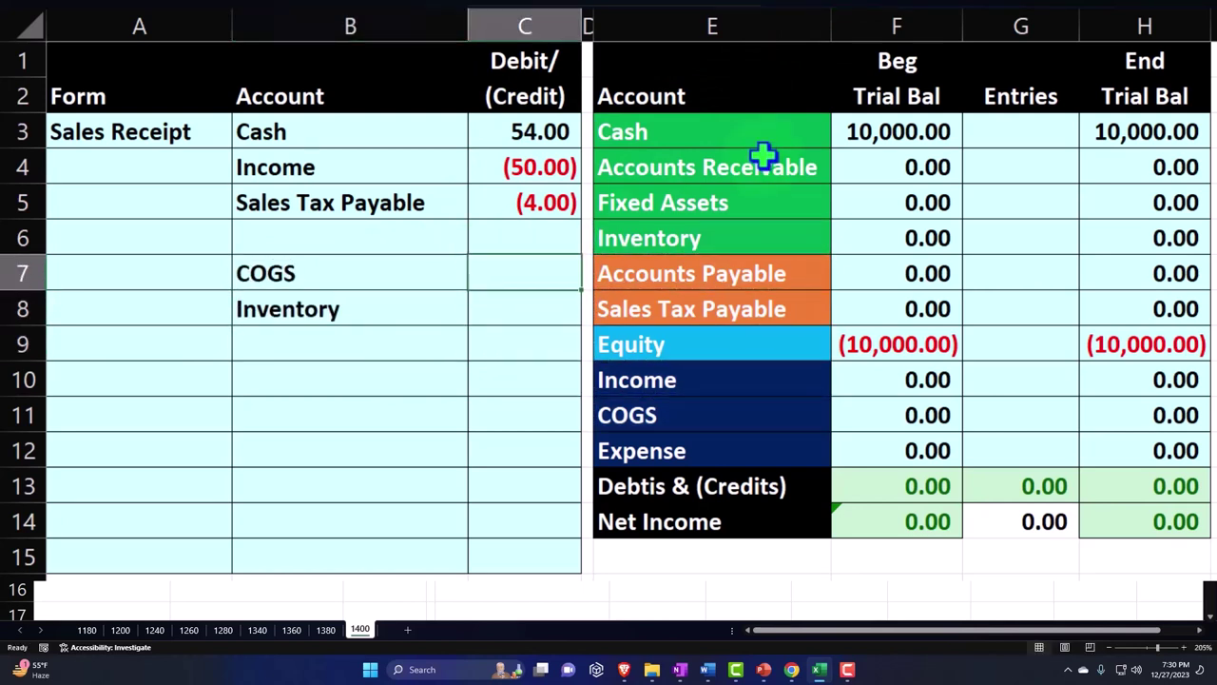
{"action": "type", "text": "40"}
{"action": "key", "text": "Return"}
{"action": "type", "text": "-"}
{"action": "key", "text": "Up"}
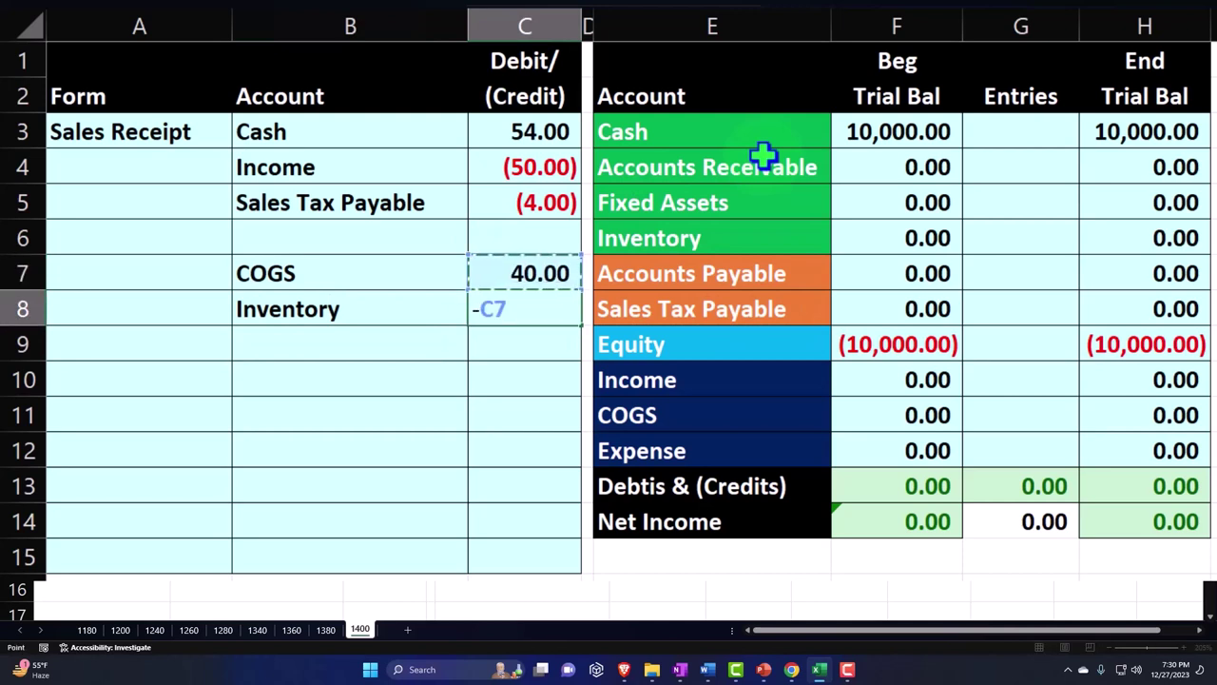
{"action": "key", "text": "Return"}
Post Cash 54.00, Income (50.00) and Sales Tax Payable (4.00) into the trial balance Entries column.
{"action": "left_click", "coordinate": [1046, 133]}
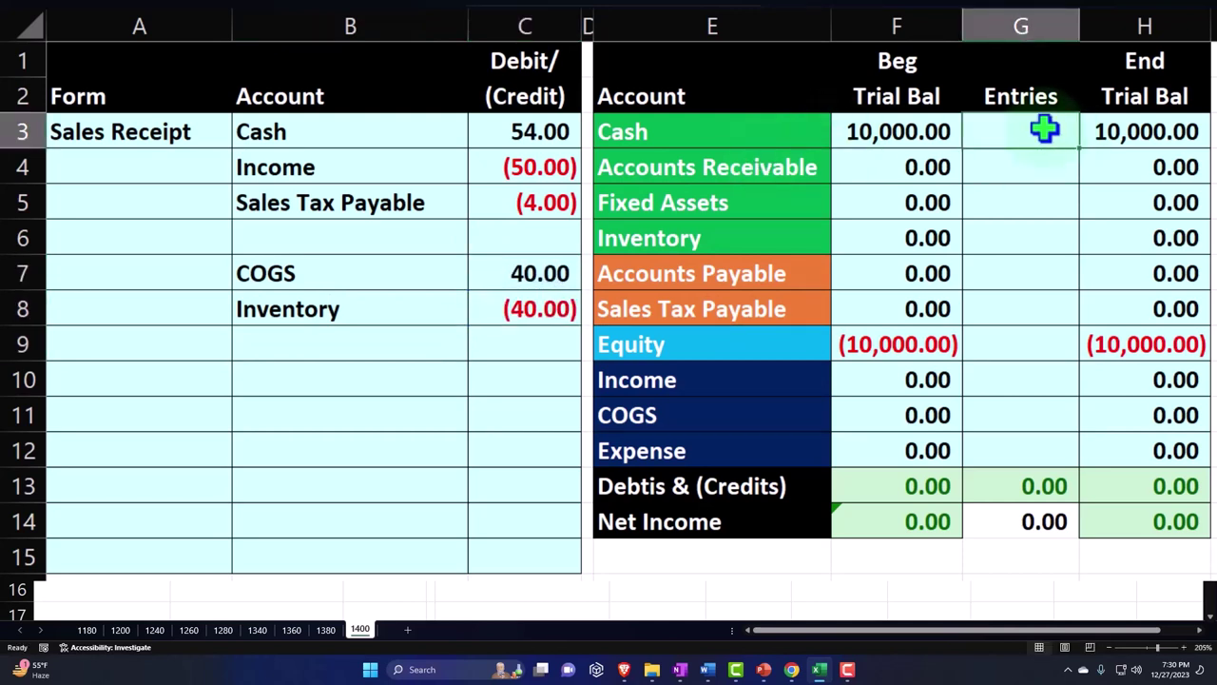
{"action": "type", "text": "="}
{"action": "key", "text": "Left"}
{"action": "key", "text": "Left"}
{"action": "key", "text": "Left"}
{"action": "key", "text": "Left"}
{"action": "key", "text": "Return"}
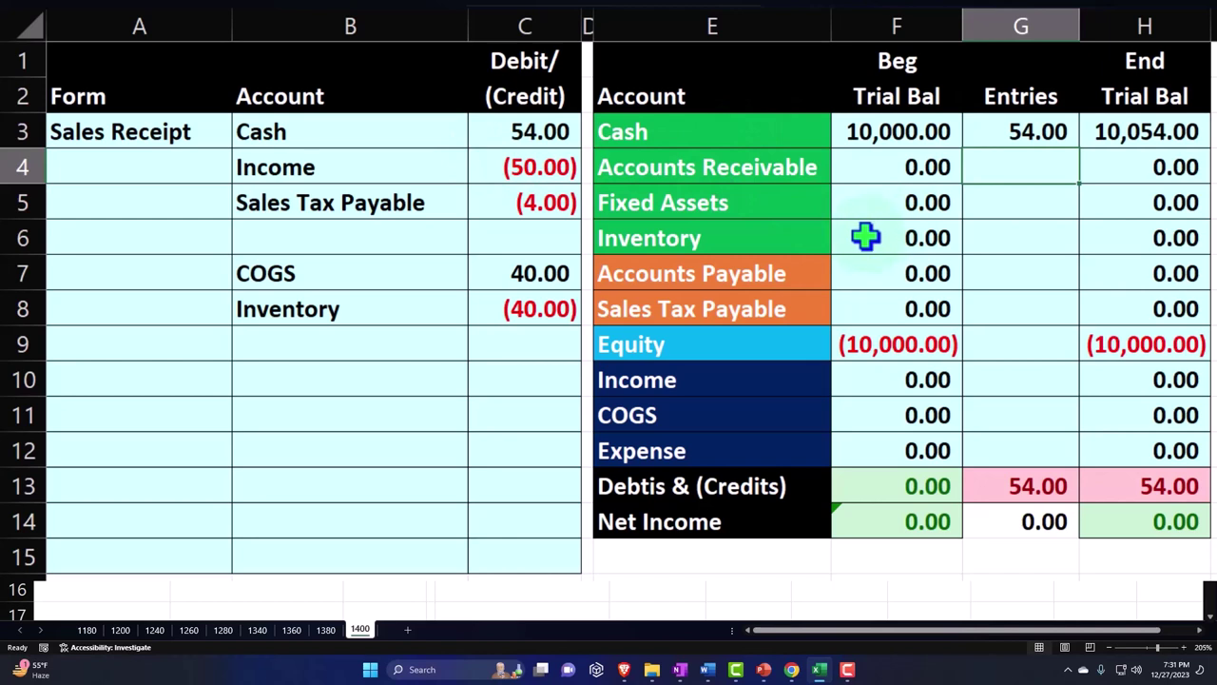
{"action": "key", "text": "Down"}
{"action": "key", "text": "Down"}
{"action": "key", "text": "Down"}
{"action": "key", "text": "Down"}
{"action": "key", "text": "Down"}
{"action": "key", "text": "Down"}
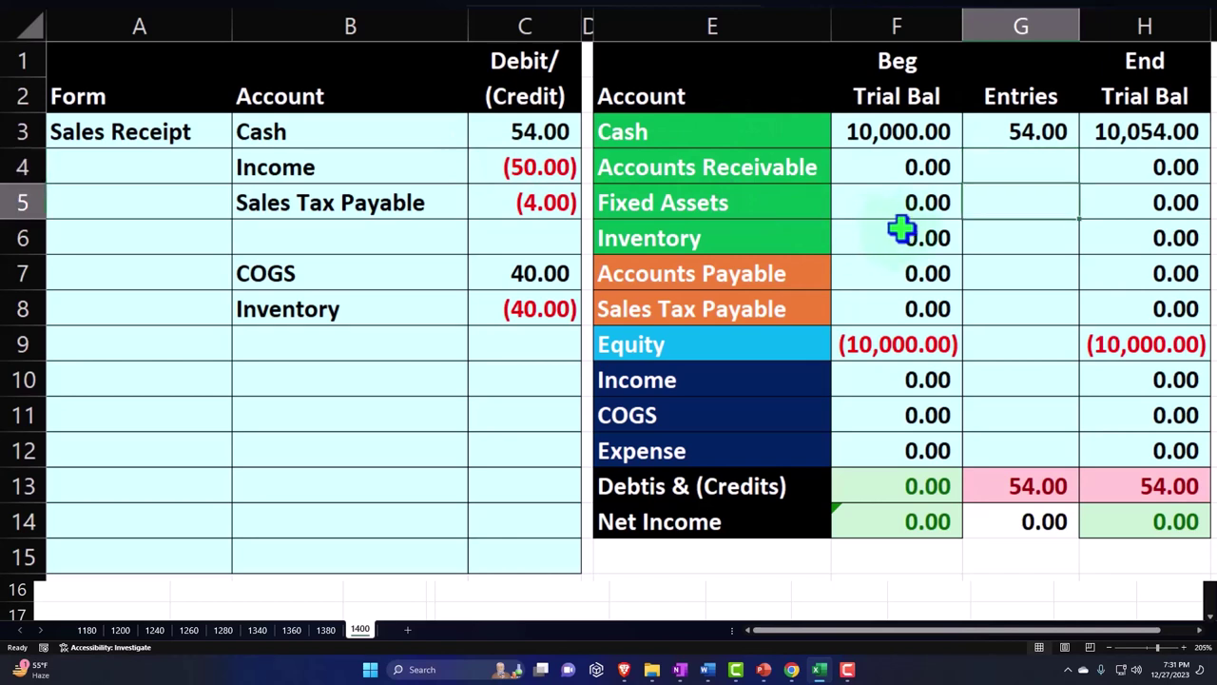
{"action": "type", "text": "="}
{"action": "key", "text": "Left"}
{"action": "key", "text": "Left"}
{"action": "key", "text": "Left"}
{"action": "key", "text": "Left"}
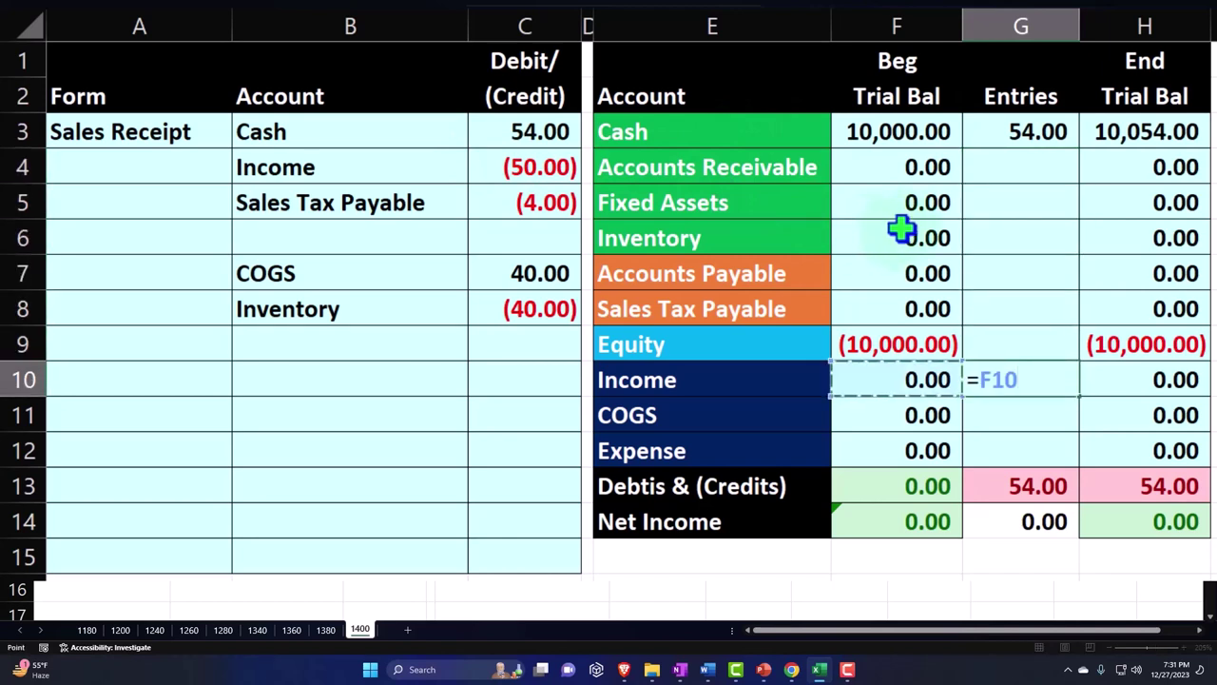
{"action": "key", "text": "Up"}
{"action": "key", "text": "Up"}
{"action": "key", "text": "Up"}
{"action": "key", "text": "Up"}
{"action": "key", "text": "Up"}
{"action": "key", "text": "Up"}
{"action": "key", "text": "Return"}
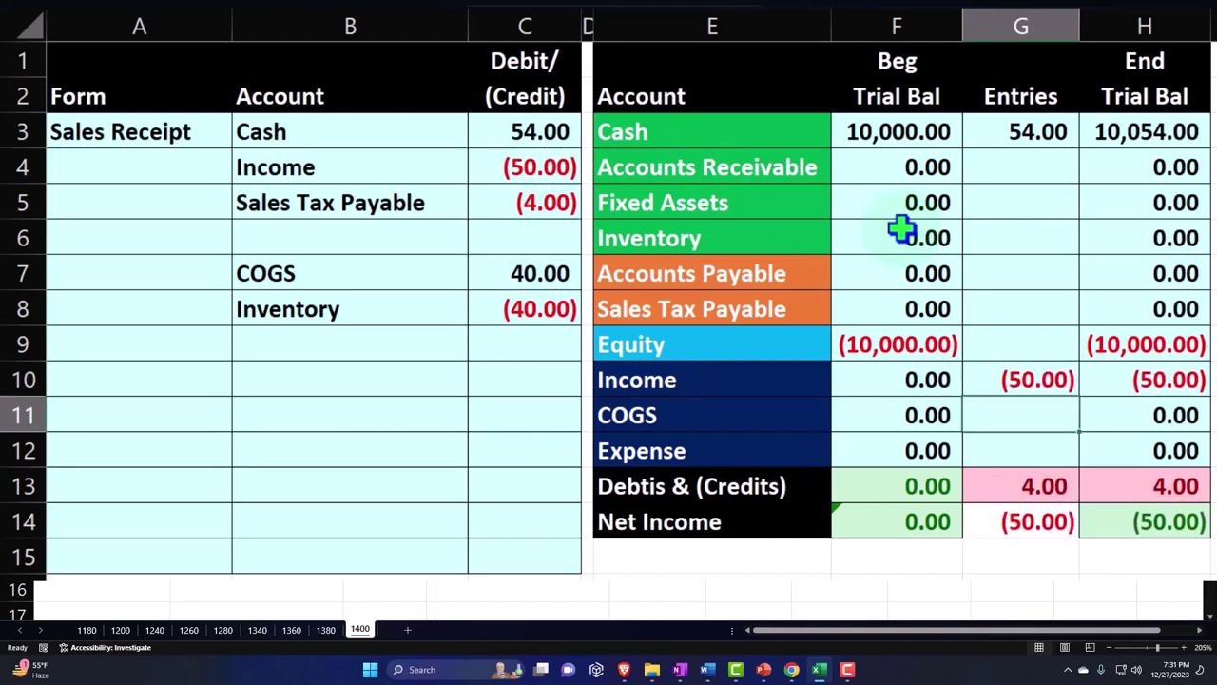
{"action": "key", "text": "Up"}
{"action": "key", "text": "Up"}
{"action": "key", "text": "Up"}
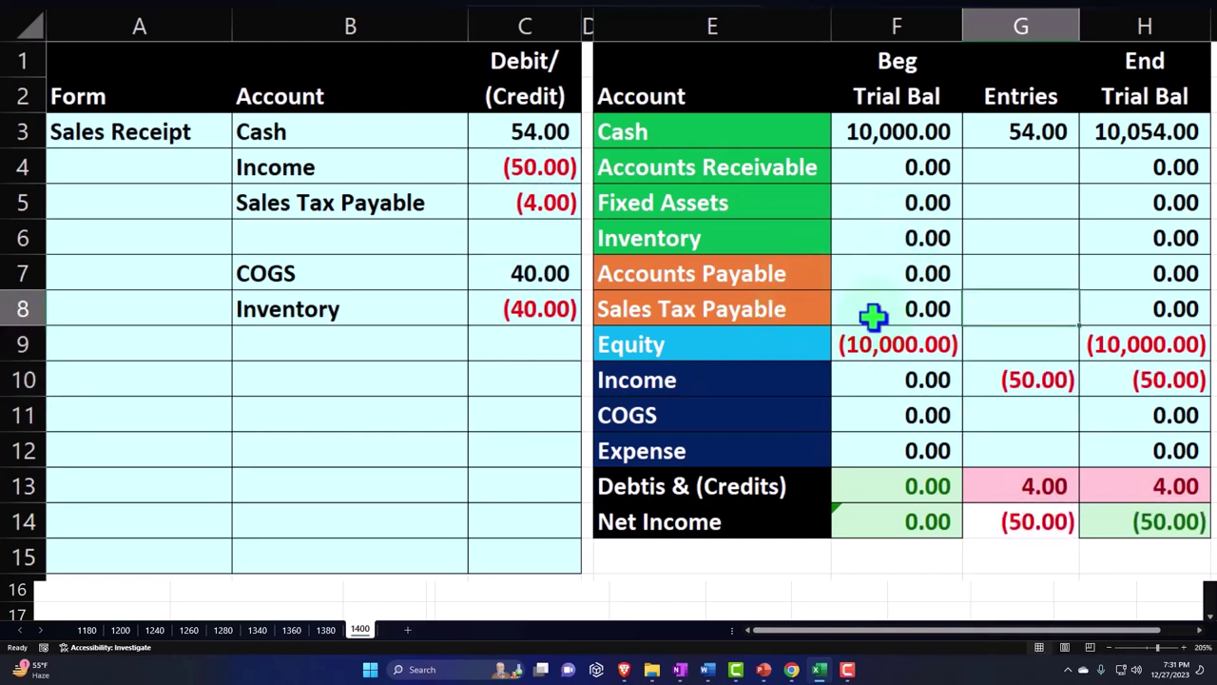
{"action": "type", "text": "="}
{"action": "key", "text": "Left"}
{"action": "key", "text": "Left"}
{"action": "key", "text": "Left"}
{"action": "key", "text": "Left"}
{"action": "key", "text": "Up"}
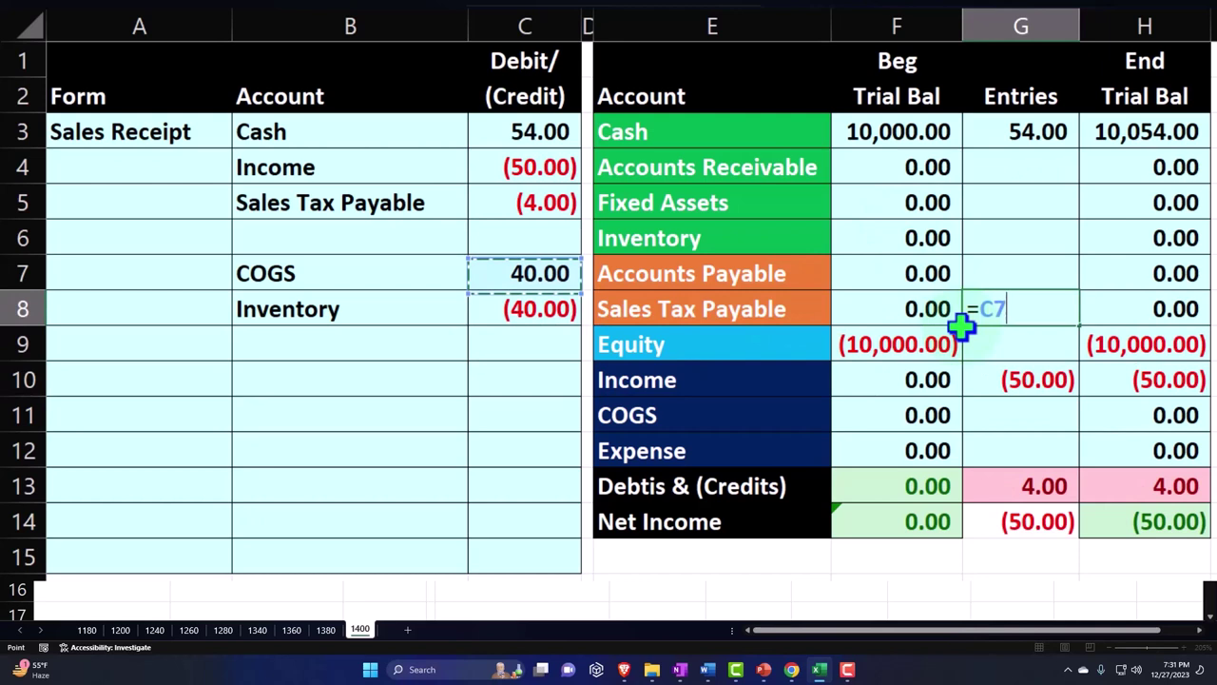
{"action": "key", "text": "Up"}
{"action": "key", "text": "Up"}
{"action": "key", "text": "Return"}
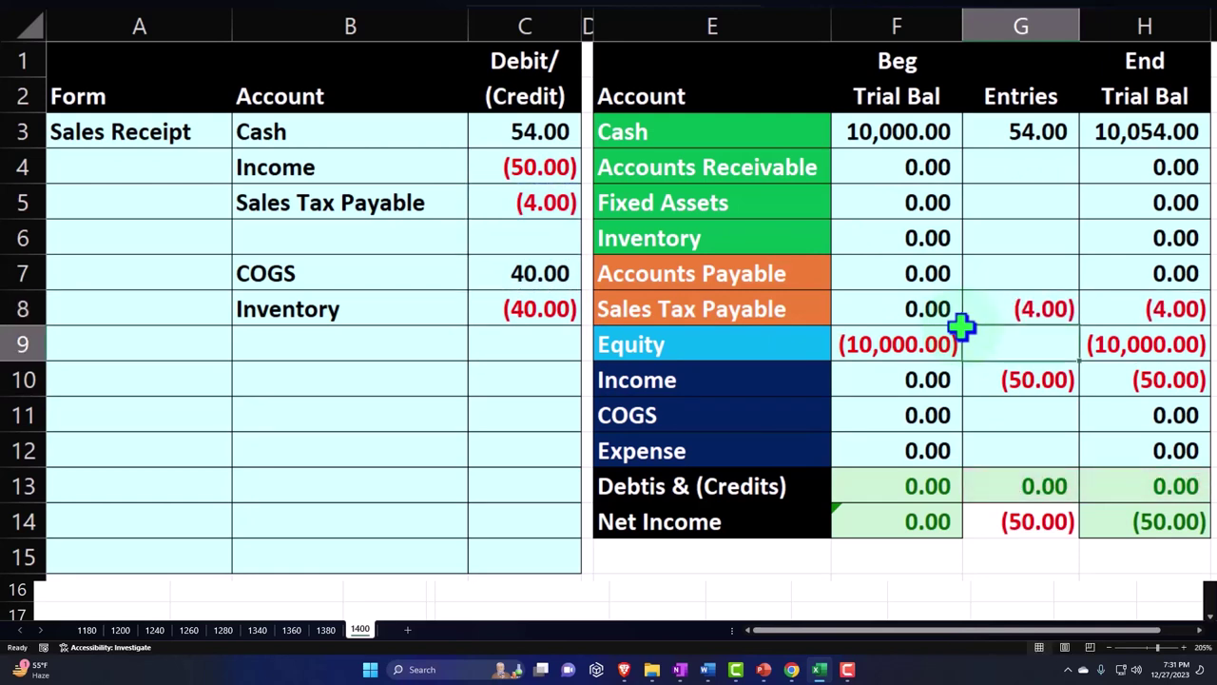
Post COGS 40.00 and Inventory (40.00) into the Entries column.
{"action": "key", "text": "Down"}
{"action": "key", "text": "Down"}
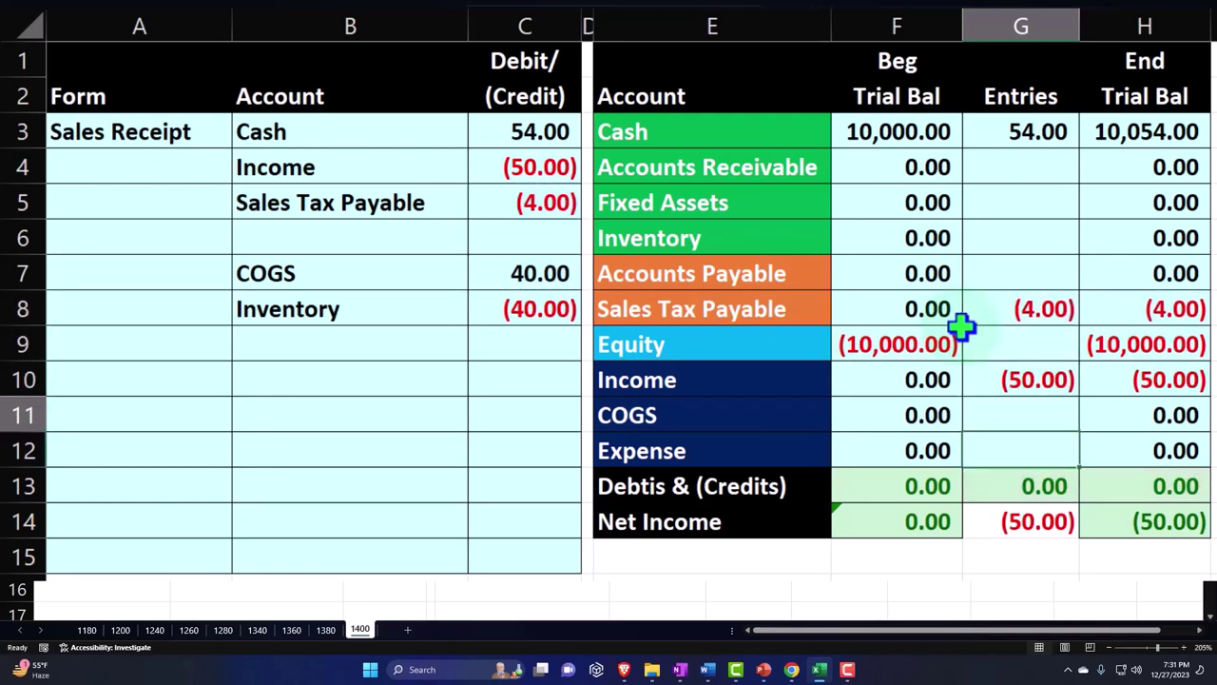
{"action": "type", "text": "="}
{"action": "key", "text": "Left"}
{"action": "key", "text": "Left"}
{"action": "key", "text": "Up"}
{"action": "key", "text": "Up"}
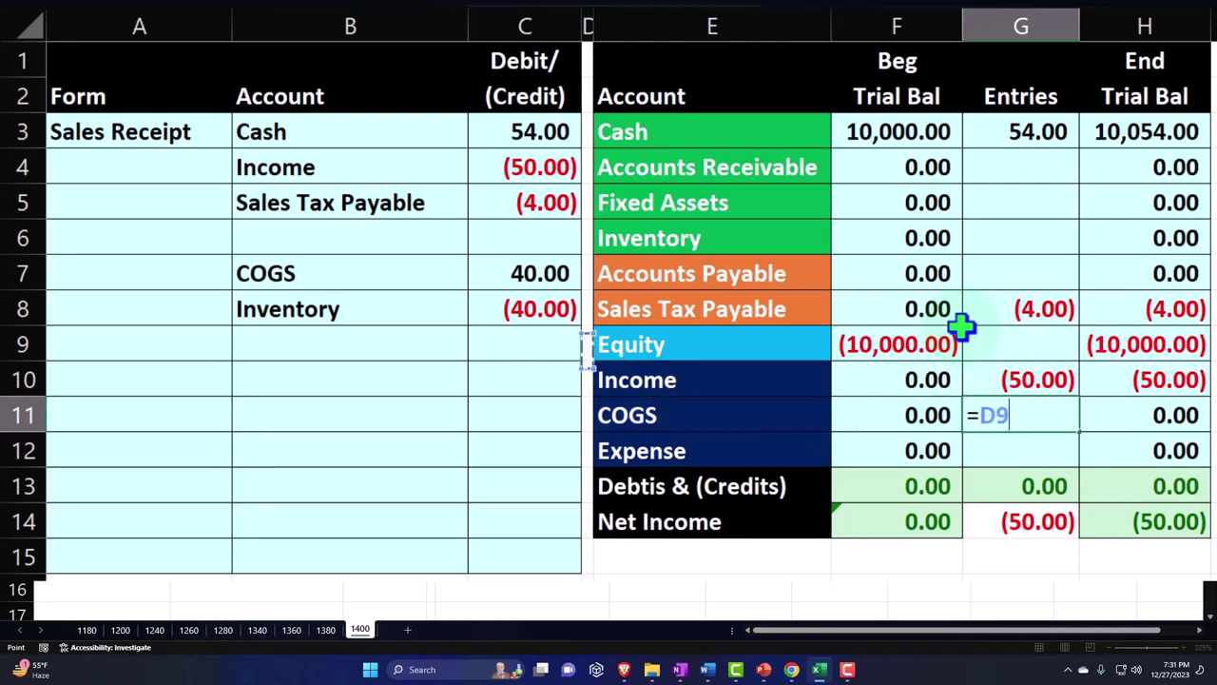
{"action": "key", "text": "Up"}
{"action": "key", "text": "Up"}
{"action": "key", "text": "Left"}
{"action": "key", "text": "Return"}
{"action": "key", "text": "Up"}
{"action": "key", "text": "Up"}
{"action": "key", "text": "Up"}
{"action": "key", "text": "Up"}
{"action": "key", "text": "Up"}
{"action": "key", "text": "Up"}
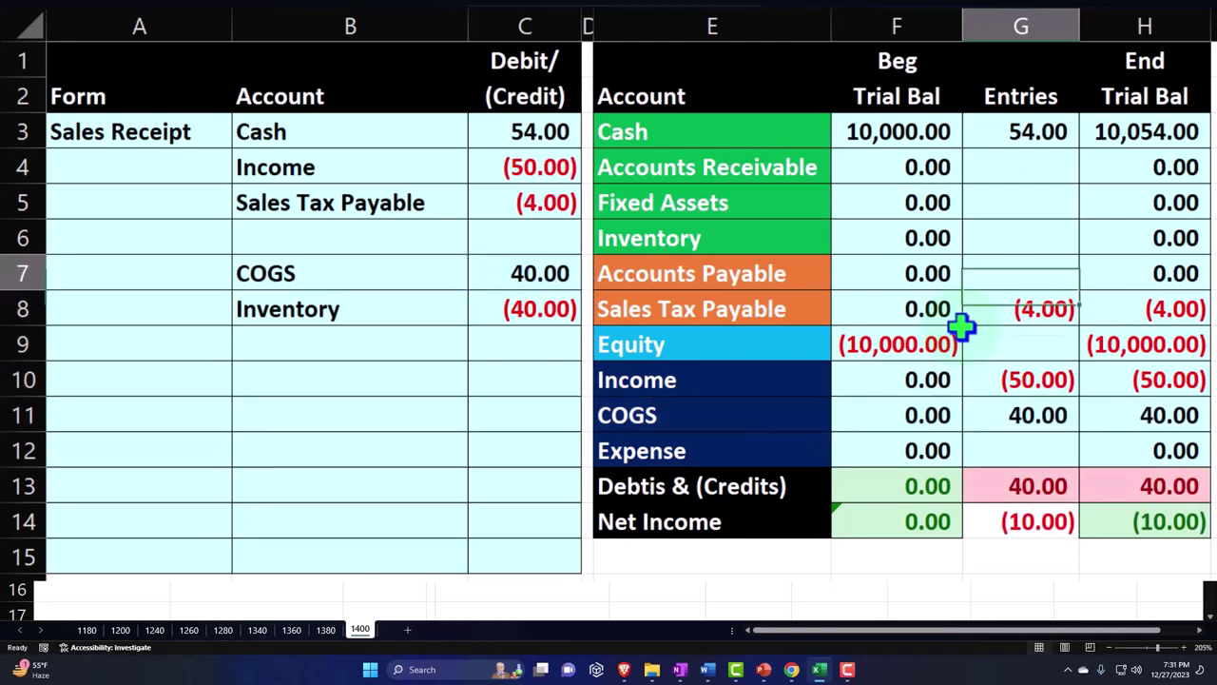
{"action": "type", "text": "="}
{"action": "key", "text": "Left"}
{"action": "key", "text": "Left"}
{"action": "key", "text": "Left"}
{"action": "key", "text": "Left"}
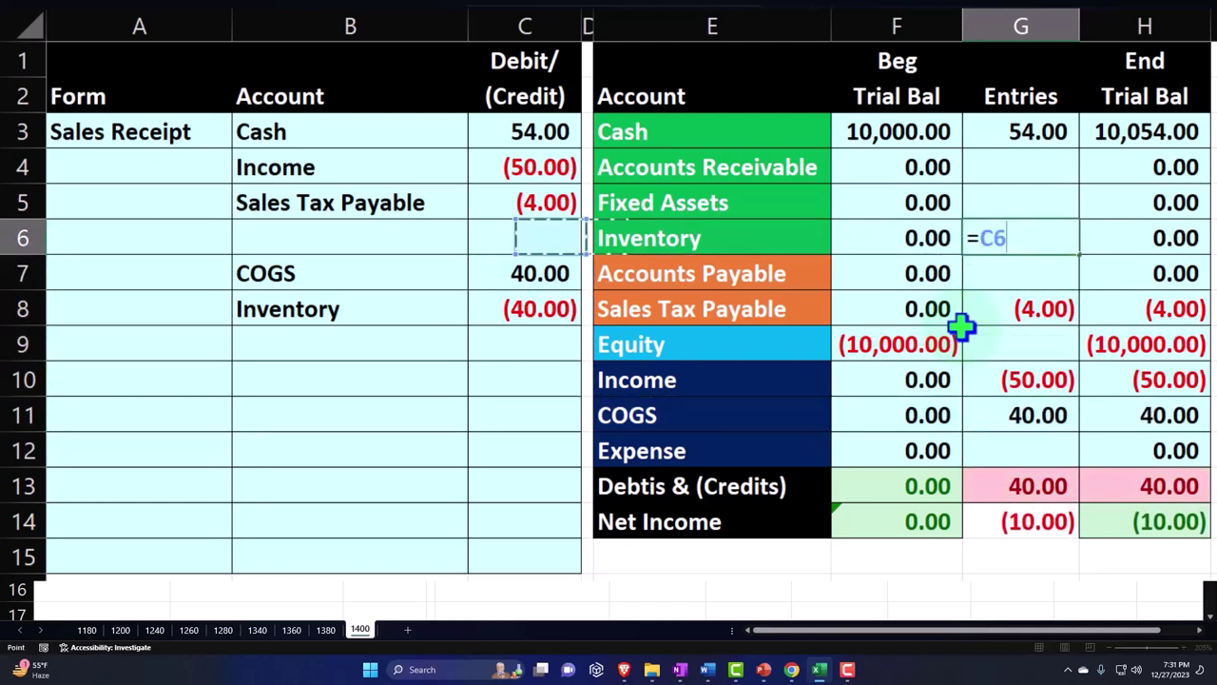
{"action": "key", "text": "Down"}
{"action": "key", "text": "Down"}
{"action": "key", "text": "Return"}
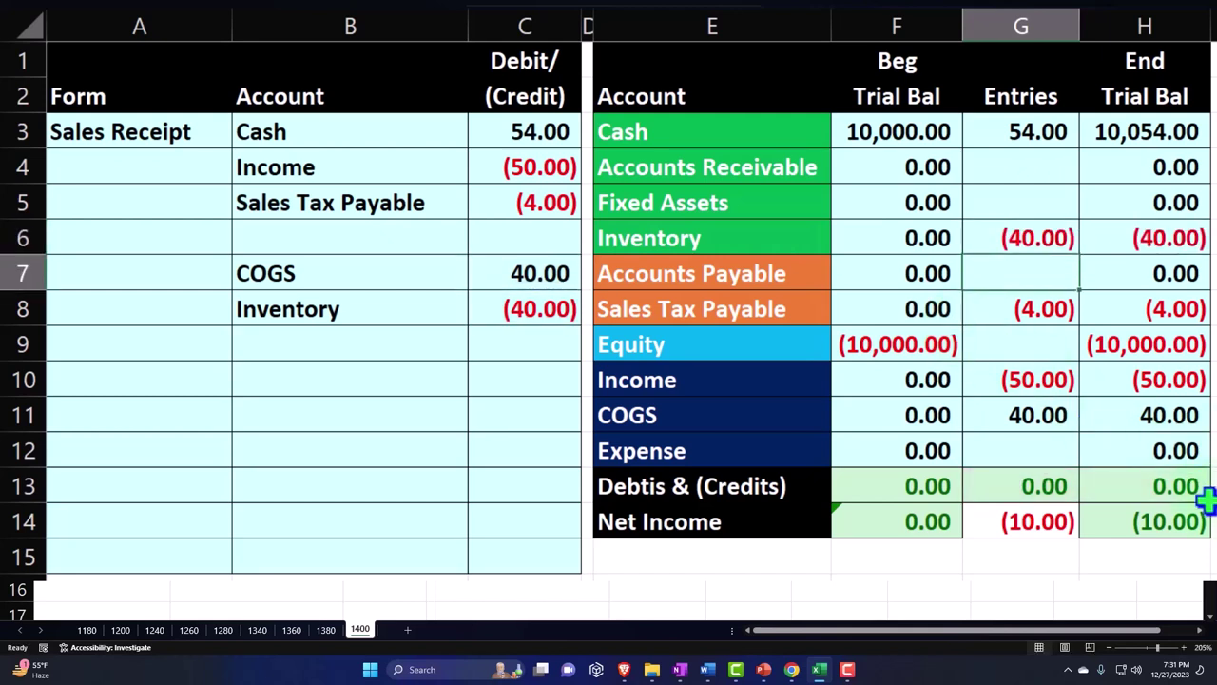
Compute ending net income in H14 as =SUM(H10:H12), giving (10.00).
{"action": "left_click", "coordinate": [1188, 522]}
{"action": "type", "text": "=SUM("}
{"action": "key", "text": "Up"}
{"action": "key", "text": "Up"}
{"action": "key", "text": "Up"}
{"action": "key", "text": "Up"}
{"action": "key", "text": "shift+Down"}
{"action": "key", "text": "shift+Down"}
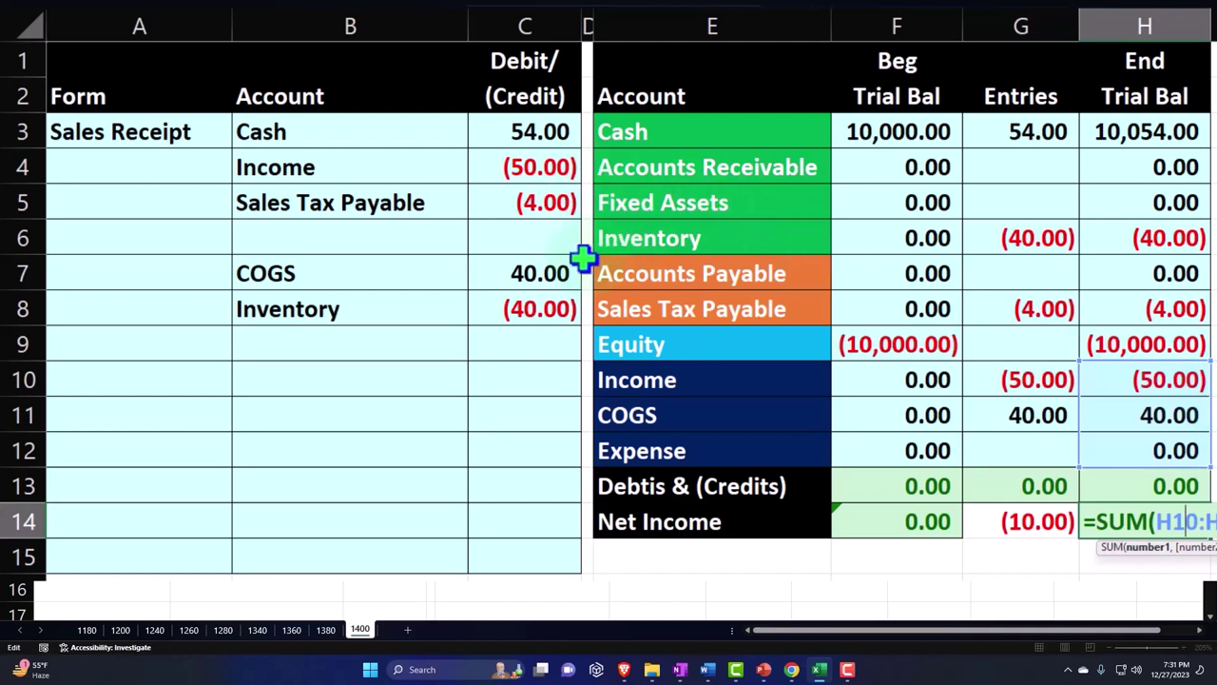
{"action": "key", "text": "Return"}
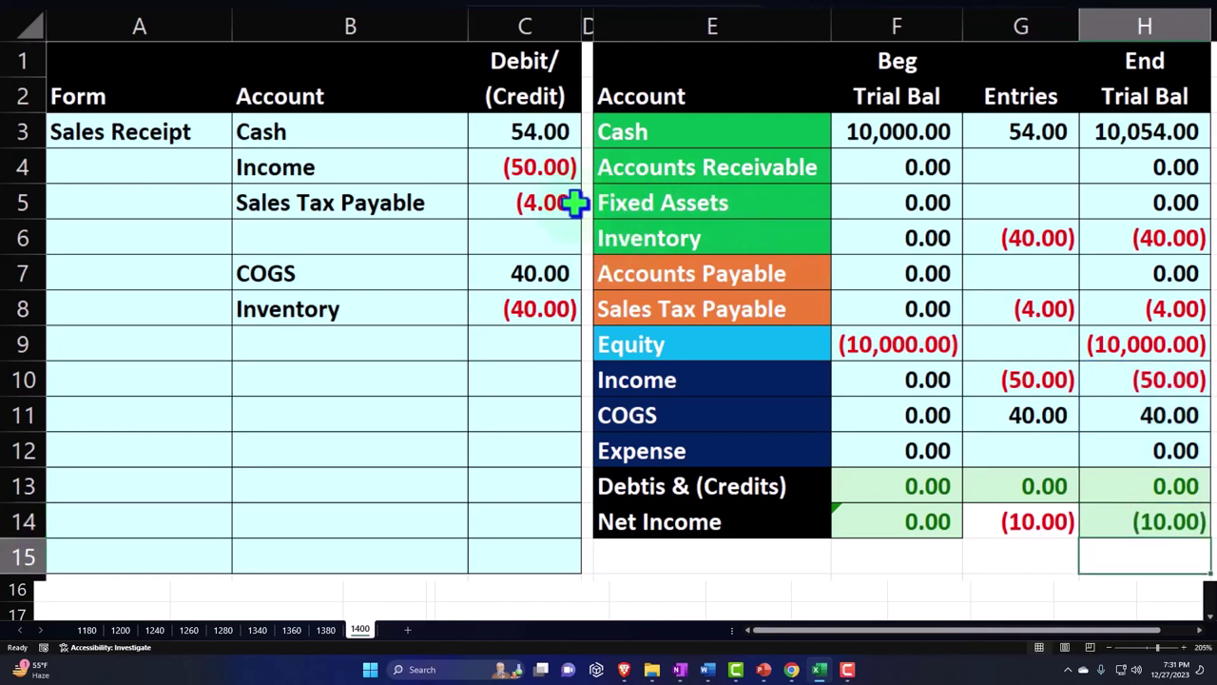
{"action": "left_click", "coordinate": [1142, 307]}
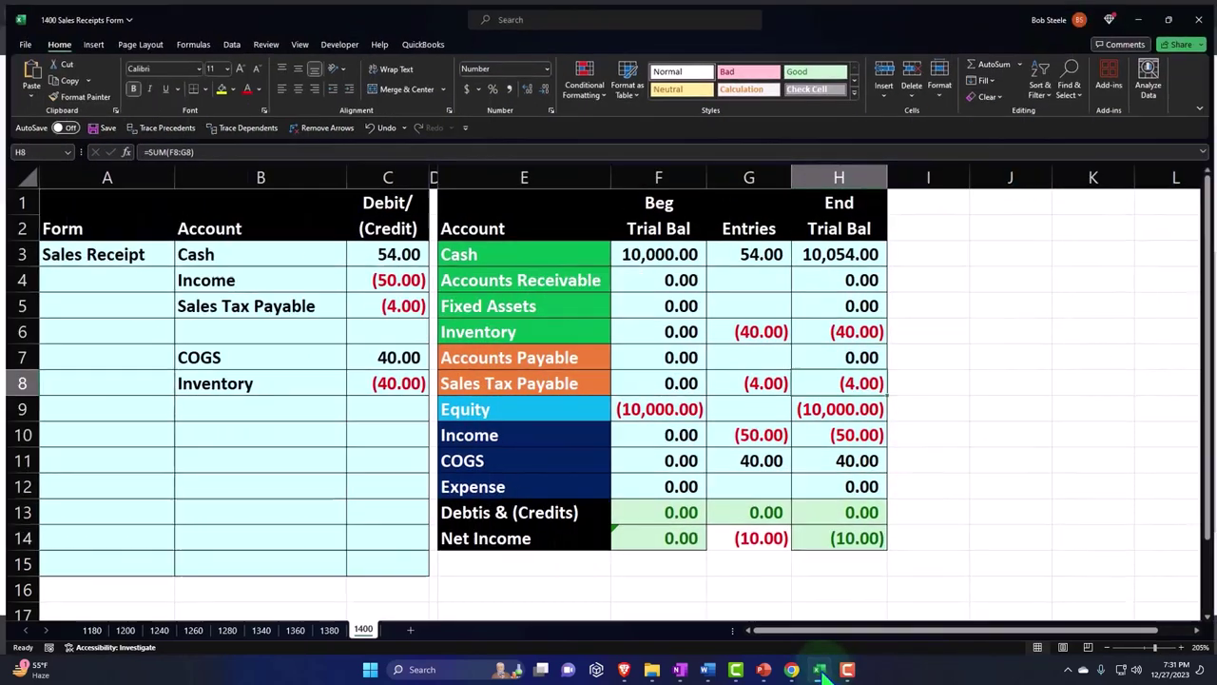
Save and close the sales receipt, then refresh the Balance Sheet report.
{"action": "left_click", "coordinate": [791, 670]}
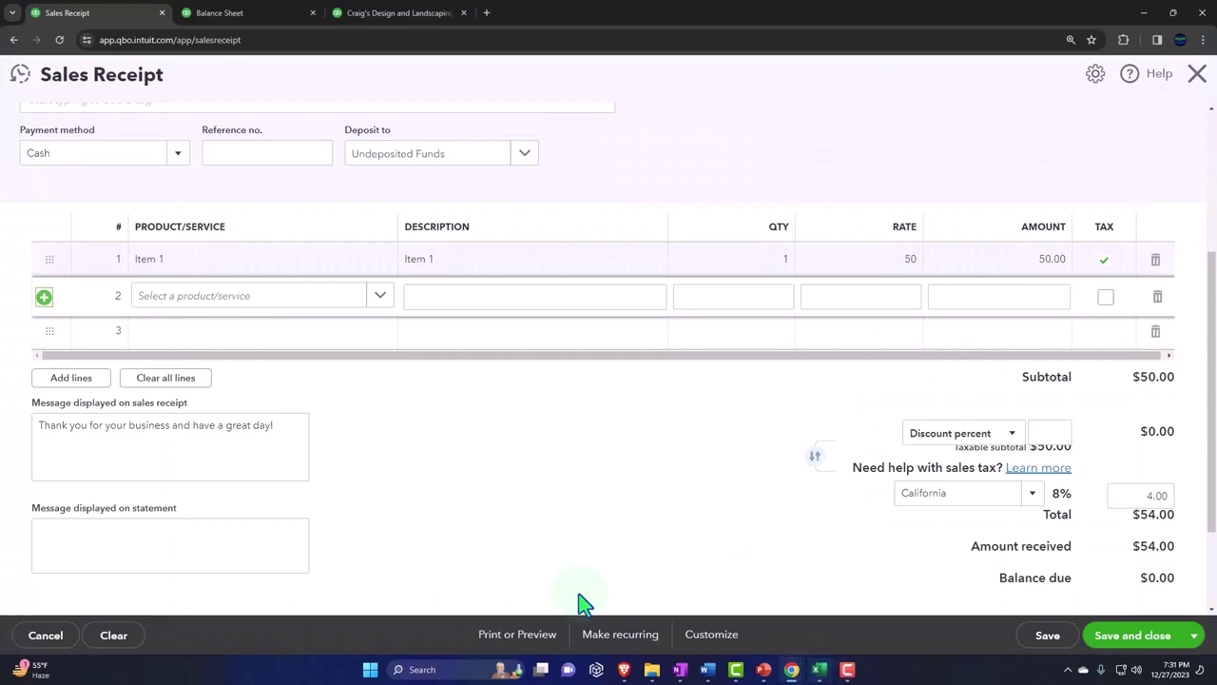
{"action": "left_click", "coordinate": [1141, 643]}
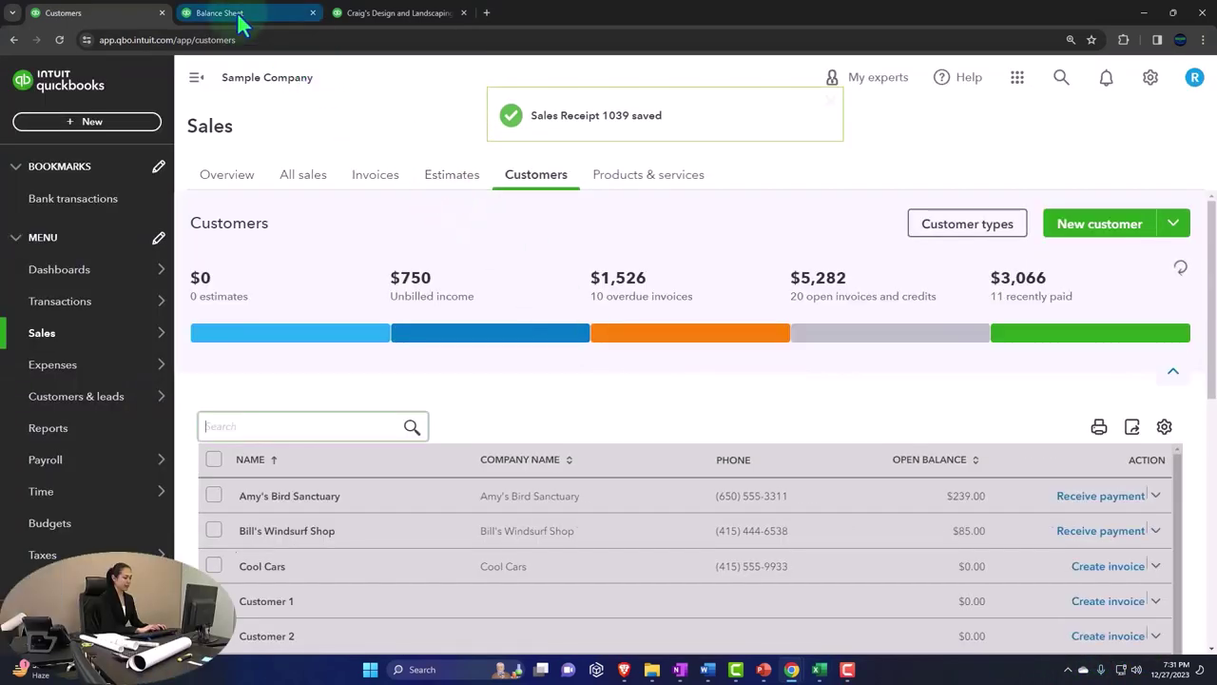
{"action": "left_click", "coordinate": [234, 12]}
{"action": "scroll", "coordinate": [442, 281], "scroll_direction": "up", "scroll_amount": 3}
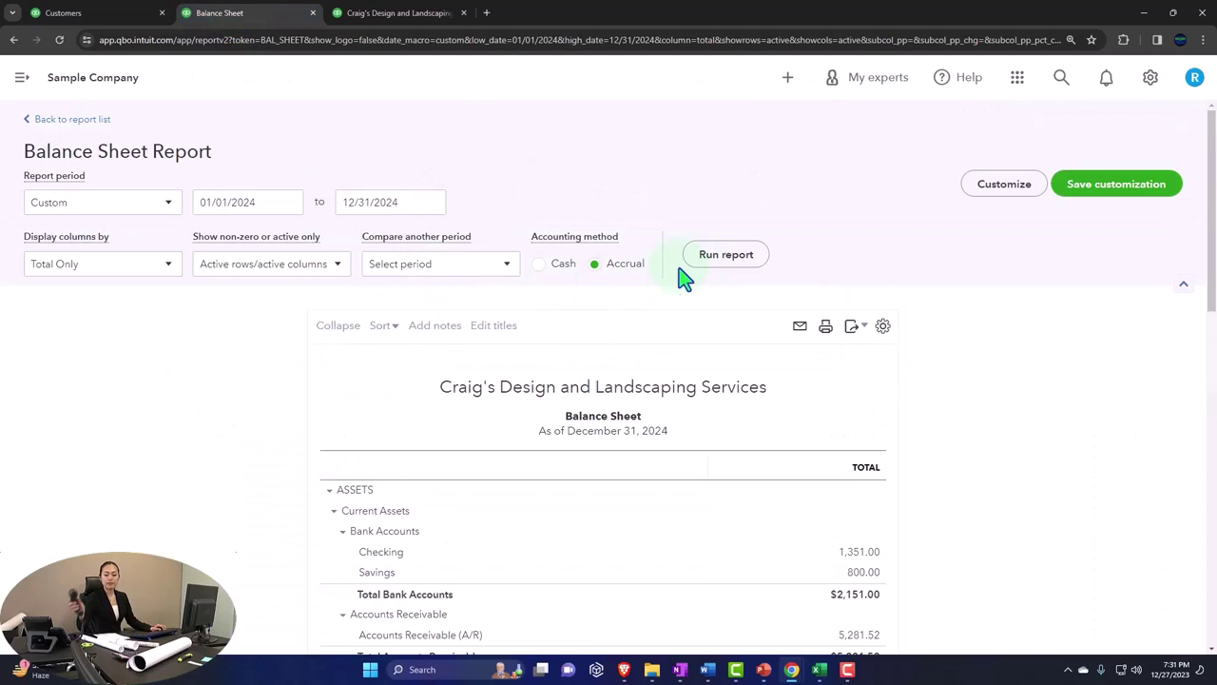
{"action": "left_click", "coordinate": [720, 257]}
{"action": "scroll", "coordinate": [716, 285], "scroll_direction": "down", "scroll_amount": 2}
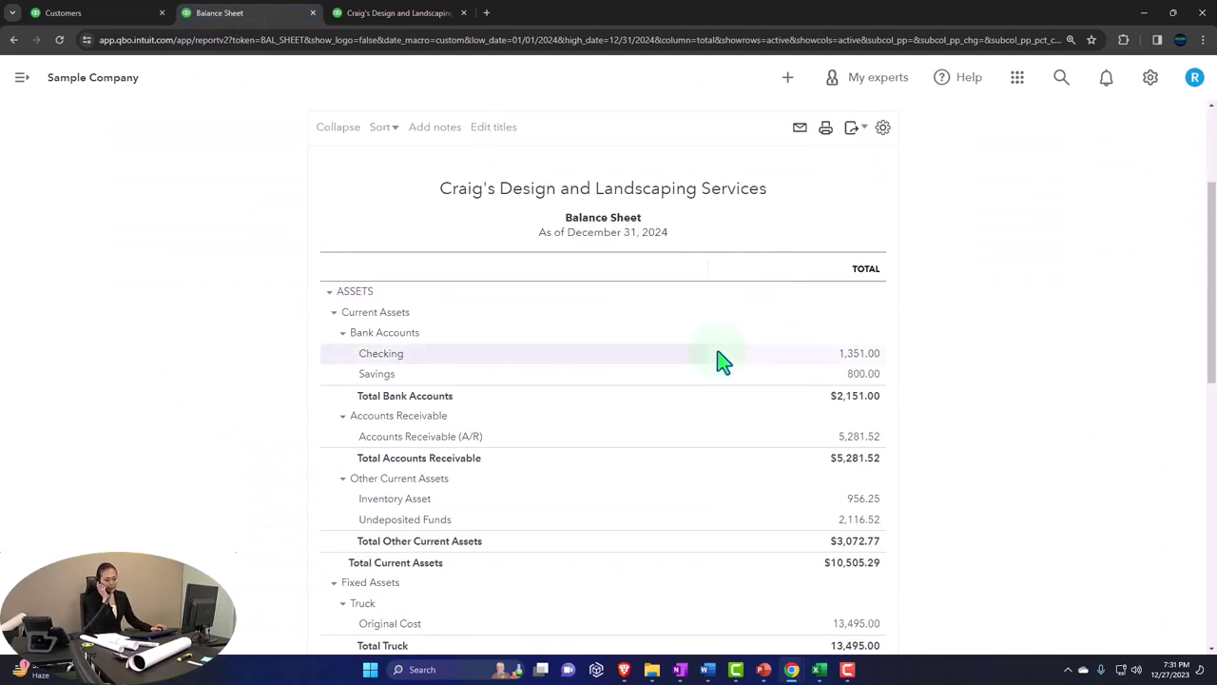
{"action": "scroll", "coordinate": [720, 361], "scroll_direction": "down", "scroll_amount": 1}
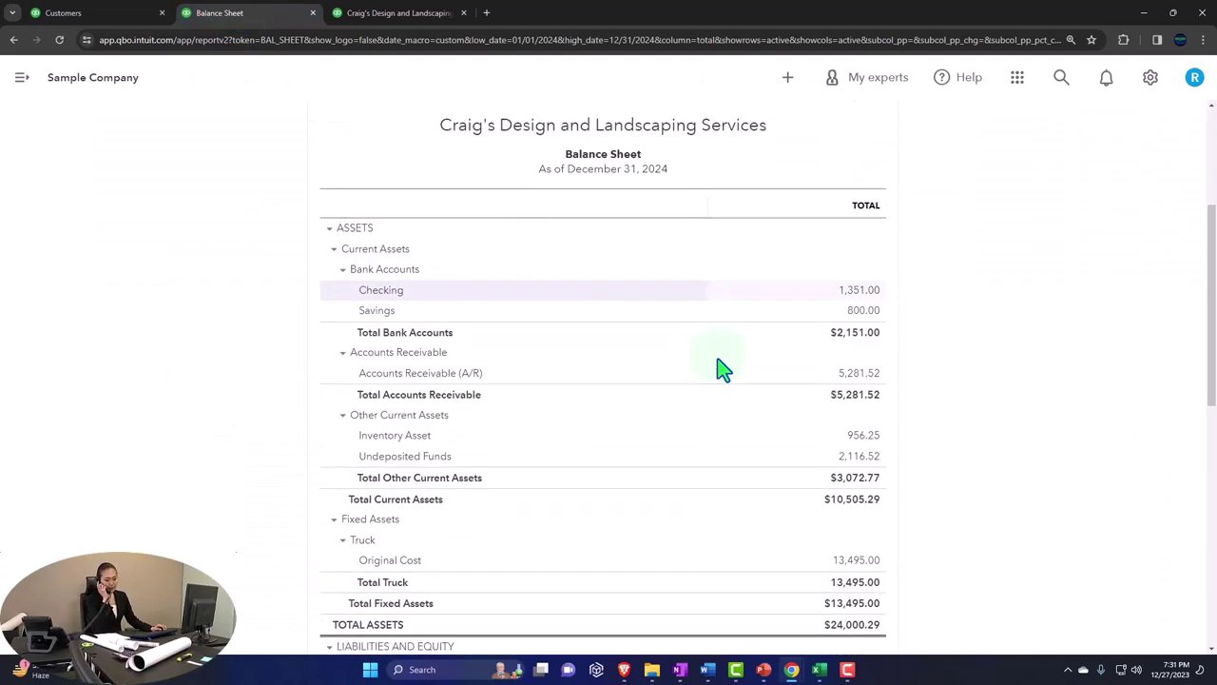
Drill from the 2,116.52 Undeposited Funds balance into the $54.00 Sales Receipt #1039, then return.
{"action": "left_click", "coordinate": [863, 460]}
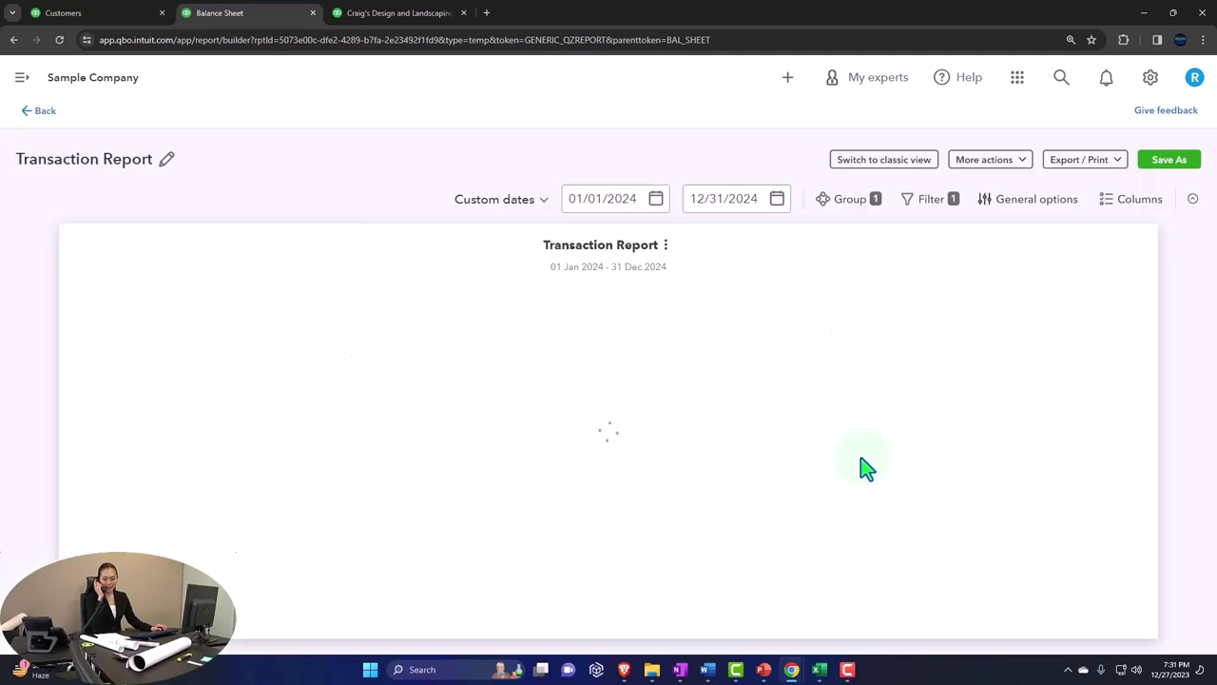
{"action": "left_click", "coordinate": [1025, 379]}
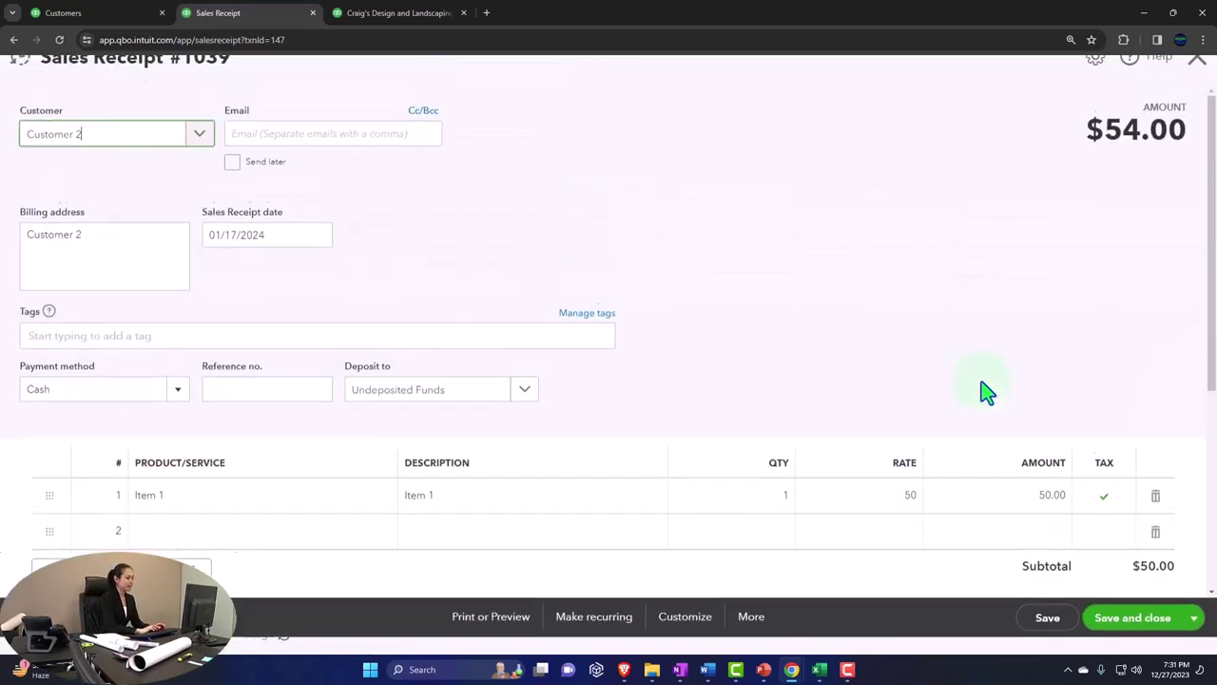
{"action": "scroll", "coordinate": [980, 389], "scroll_direction": "down", "scroll_amount": 4}
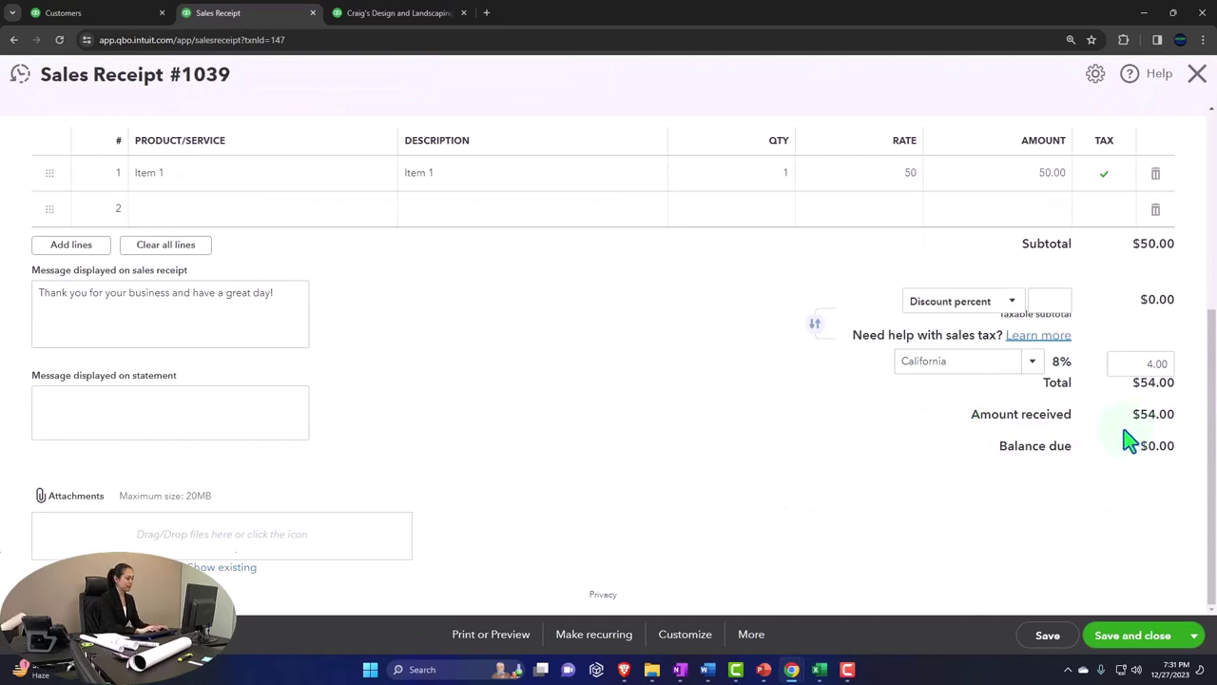
{"action": "scroll", "coordinate": [712, 454], "scroll_direction": "up", "scroll_amount": 5}
{"action": "left_click", "coordinate": [1198, 76]}
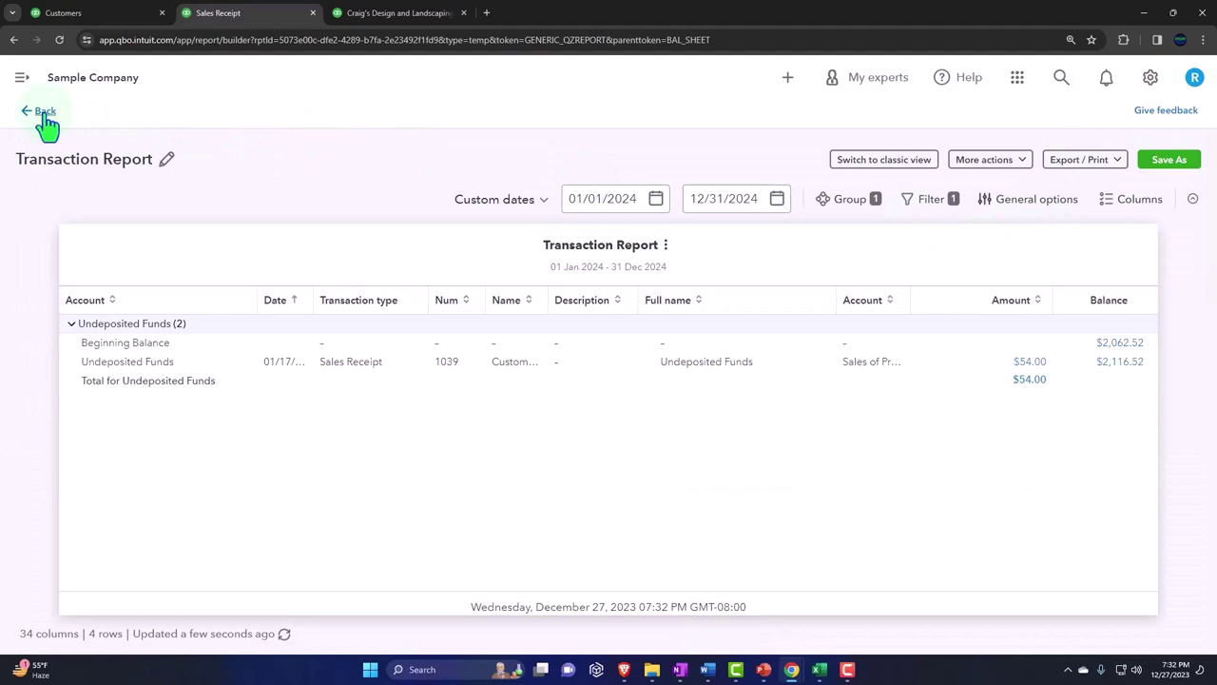
{"action": "left_click", "coordinate": [44, 115]}
Rerun the Profit and Loss to show $50 product sales and $40 COGS.
{"action": "left_click", "coordinate": [385, 17]}
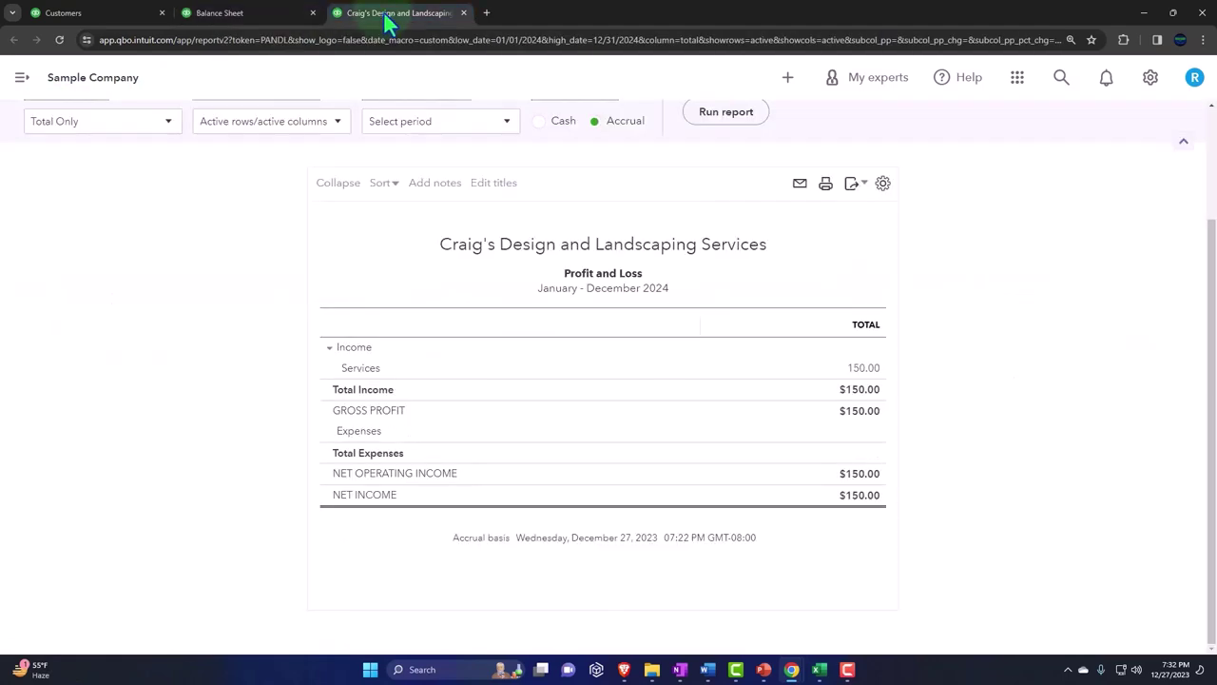
{"action": "left_click", "coordinate": [723, 114]}
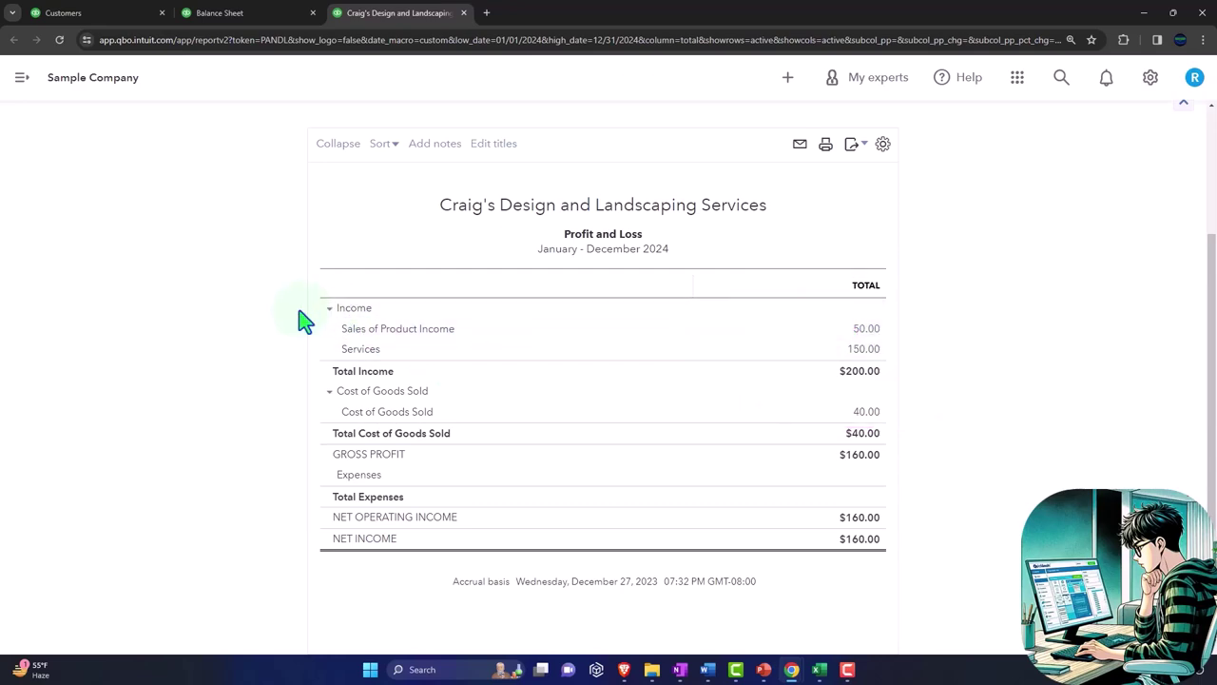
{"action": "scroll", "coordinate": [299, 318], "scroll_direction": "up", "scroll_amount": 2}
Check the Board of Equalization Payable on the Balance Sheet includes the $4.00 tax.
{"action": "left_click", "coordinate": [245, 17]}
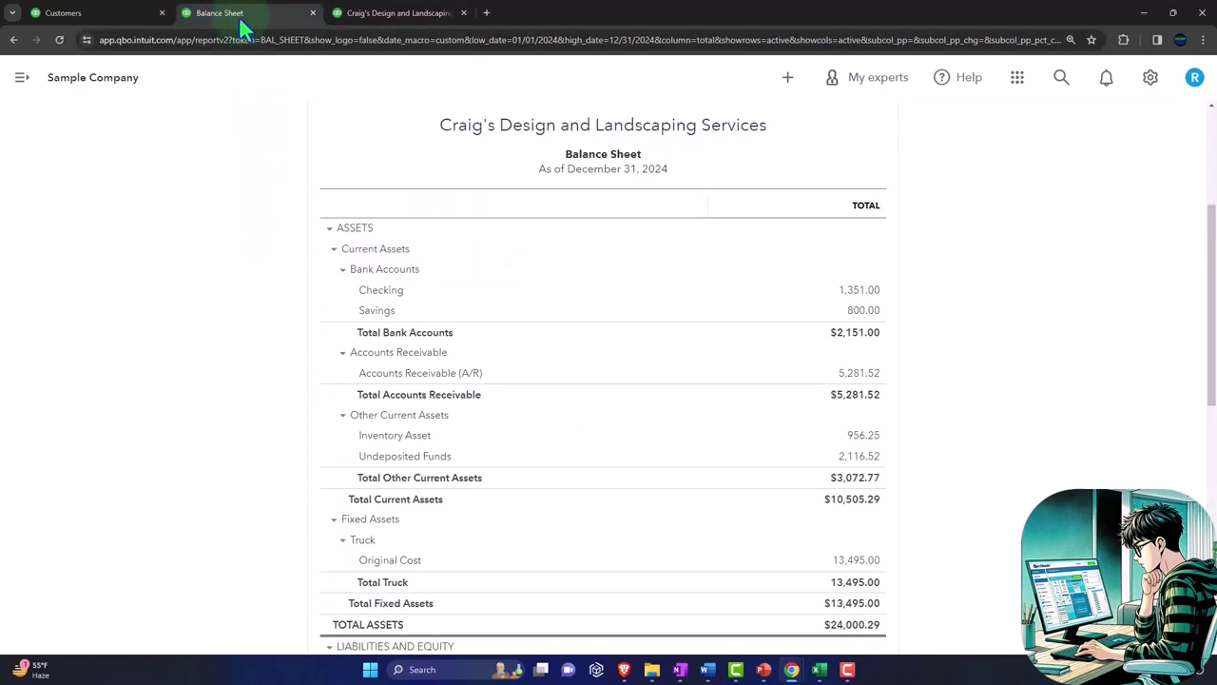
{"action": "scroll", "coordinate": [288, 328], "scroll_direction": "down", "scroll_amount": 3}
{"action": "scroll", "coordinate": [293, 331], "scroll_direction": "down", "scroll_amount": 4}
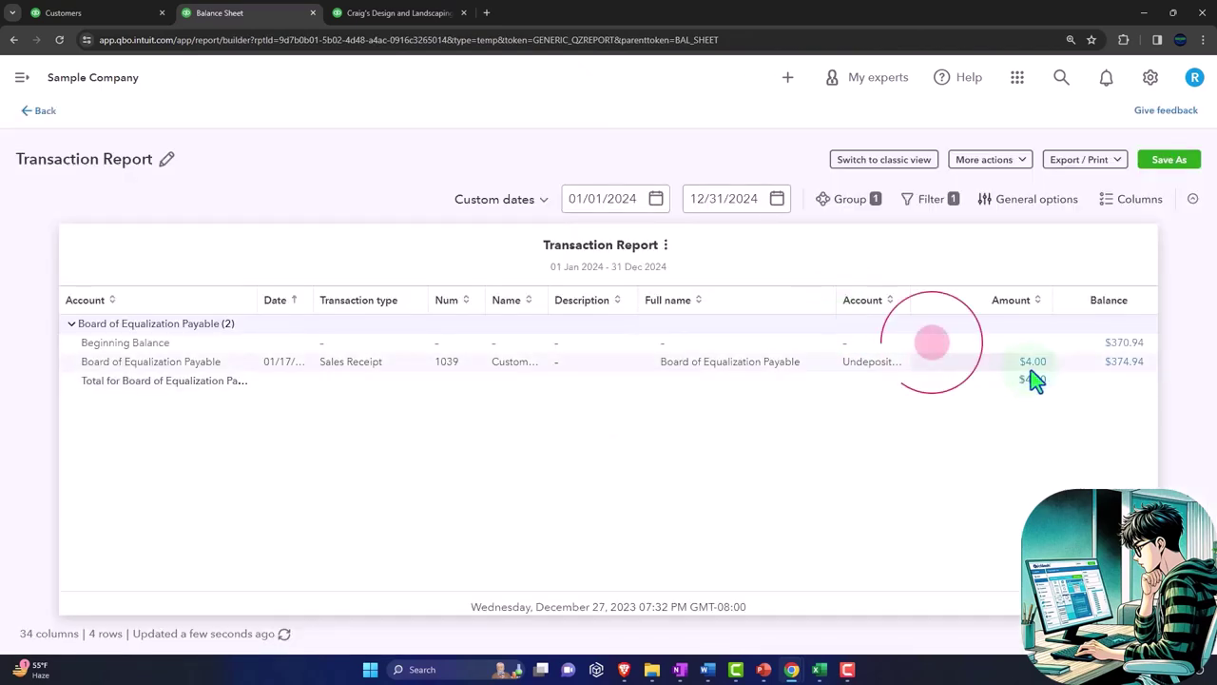
{"action": "left_click", "coordinate": [44, 112]}
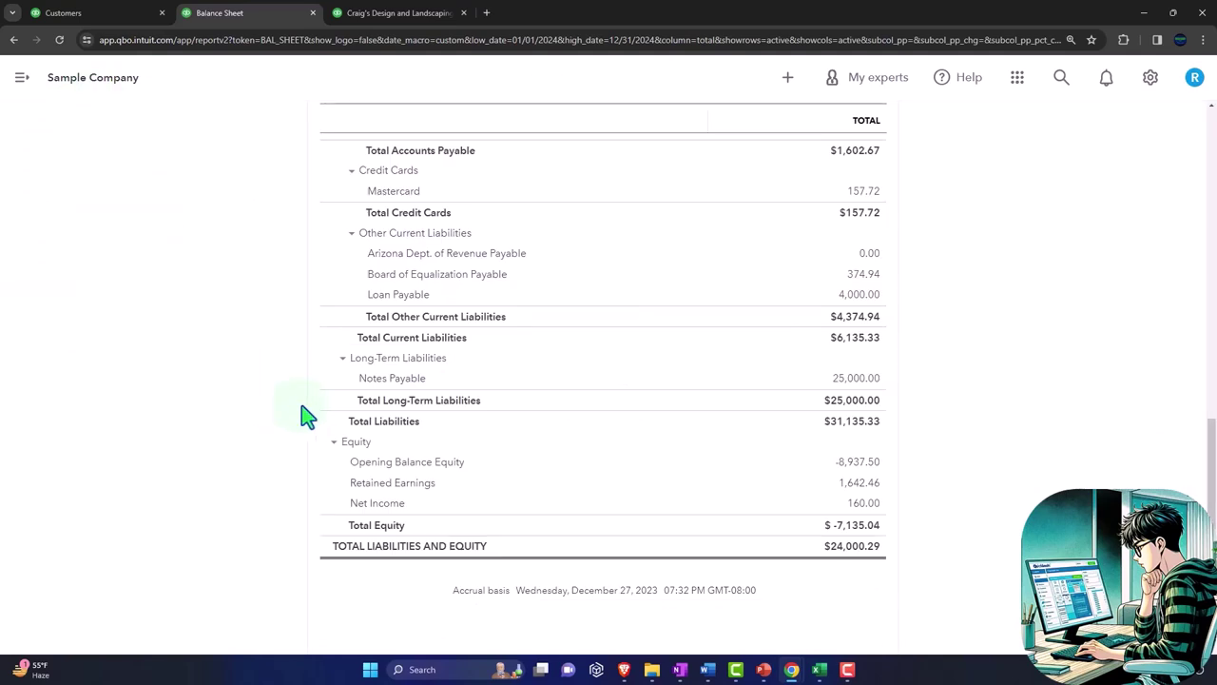
{"action": "scroll", "coordinate": [307, 415], "scroll_direction": "up", "scroll_amount": 6}
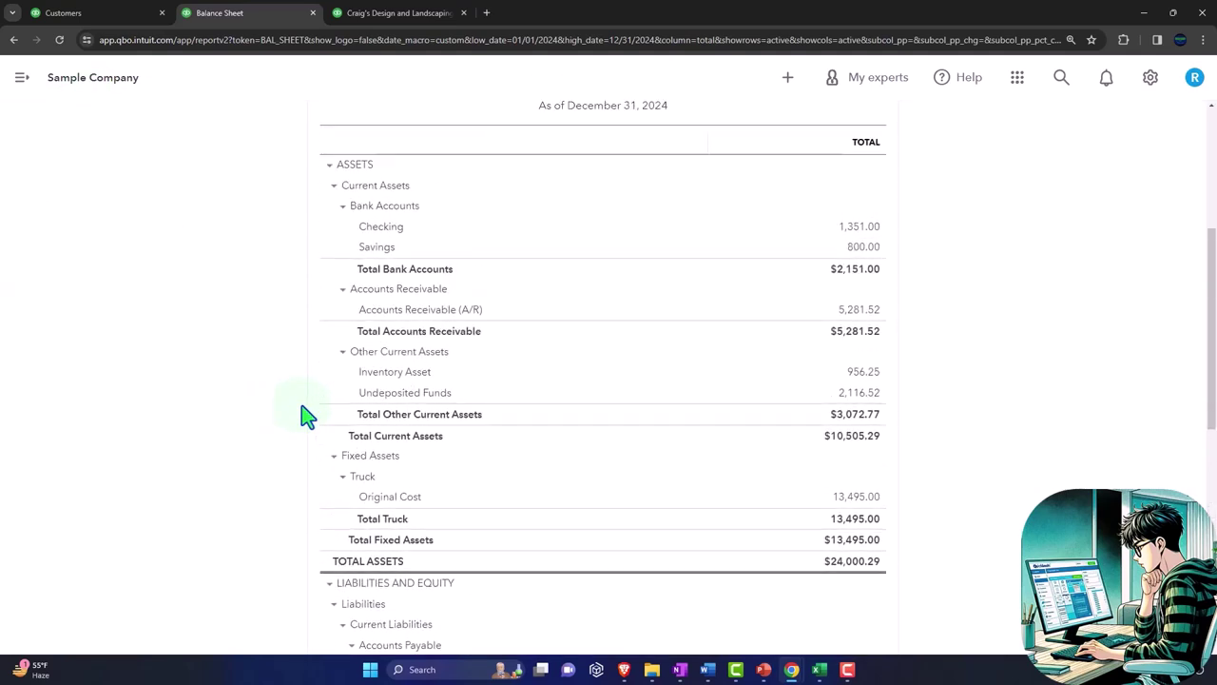
{"action": "left_click", "coordinate": [855, 376]}
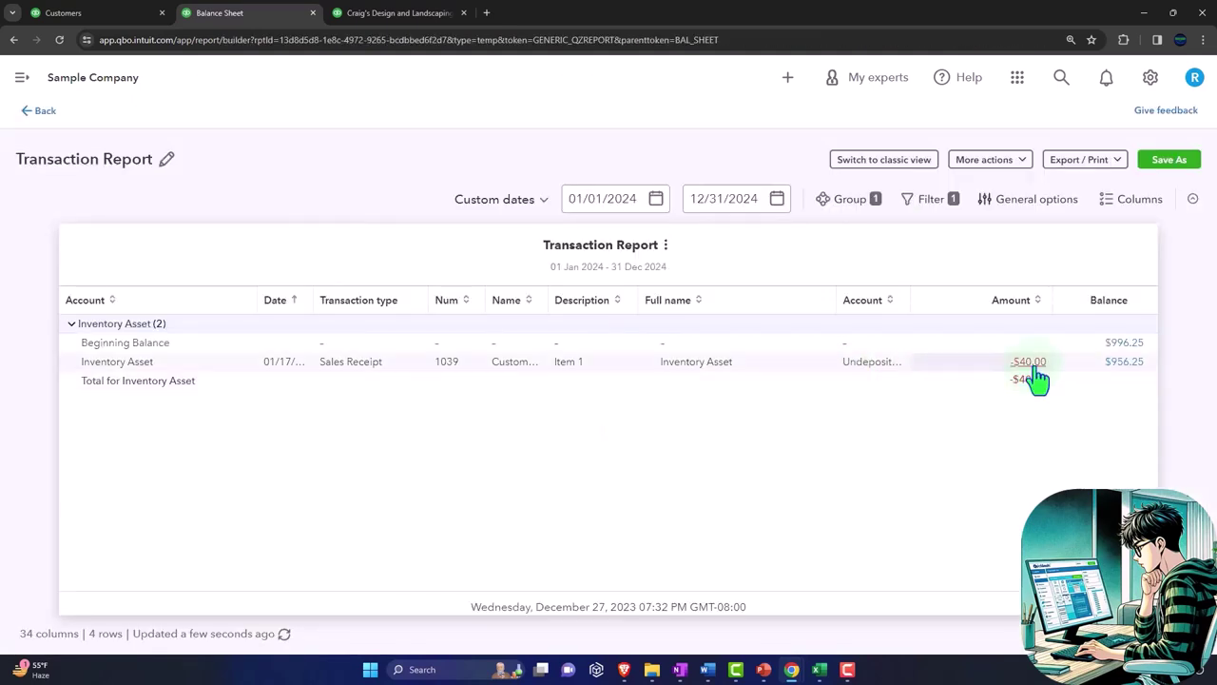
{"action": "left_click", "coordinate": [1035, 371]}
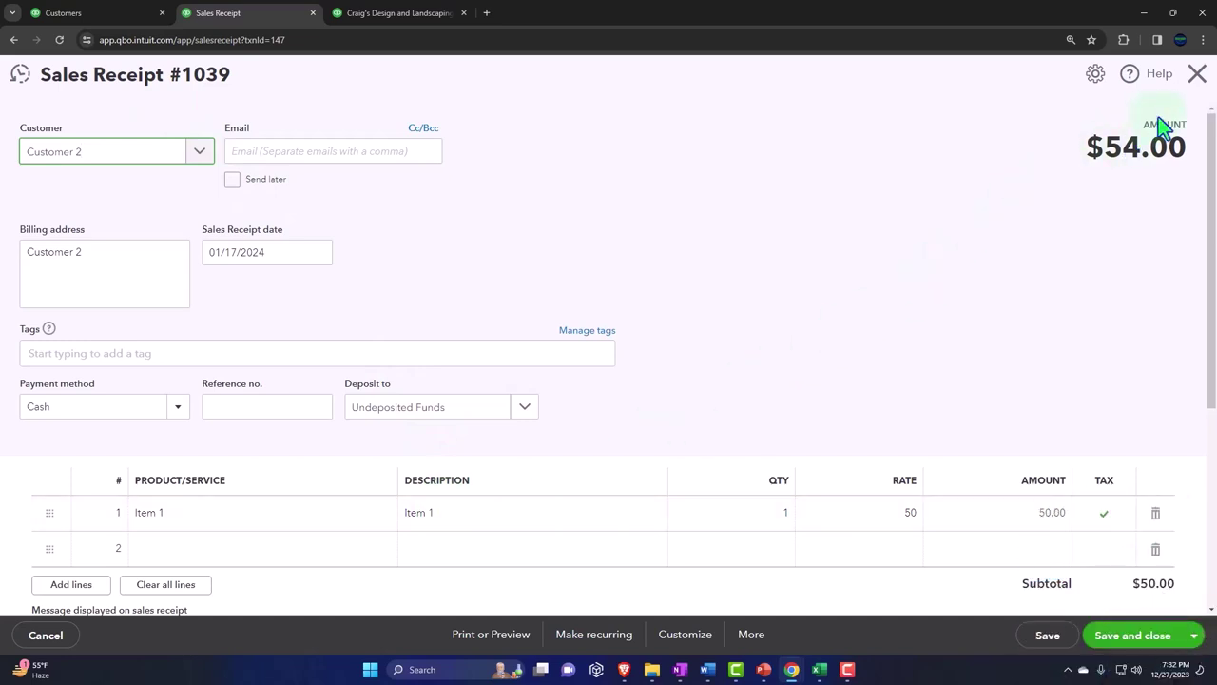
{"action": "left_click", "coordinate": [1198, 76]}
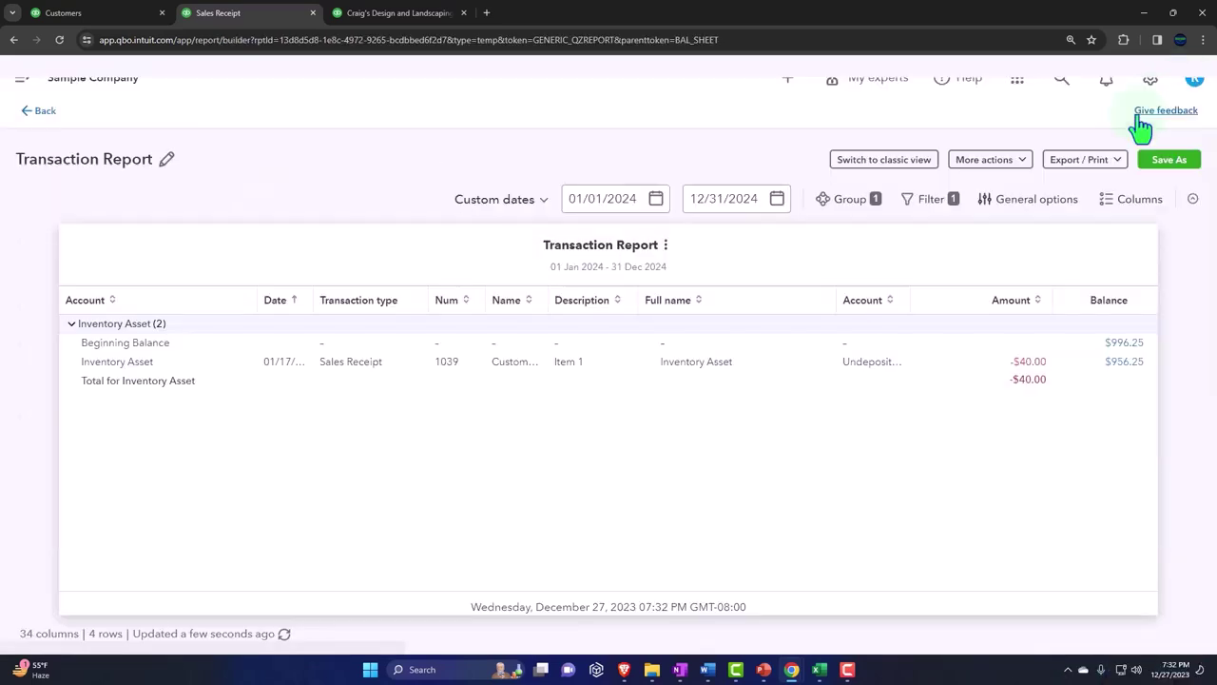
{"action": "left_click", "coordinate": [40, 112]}
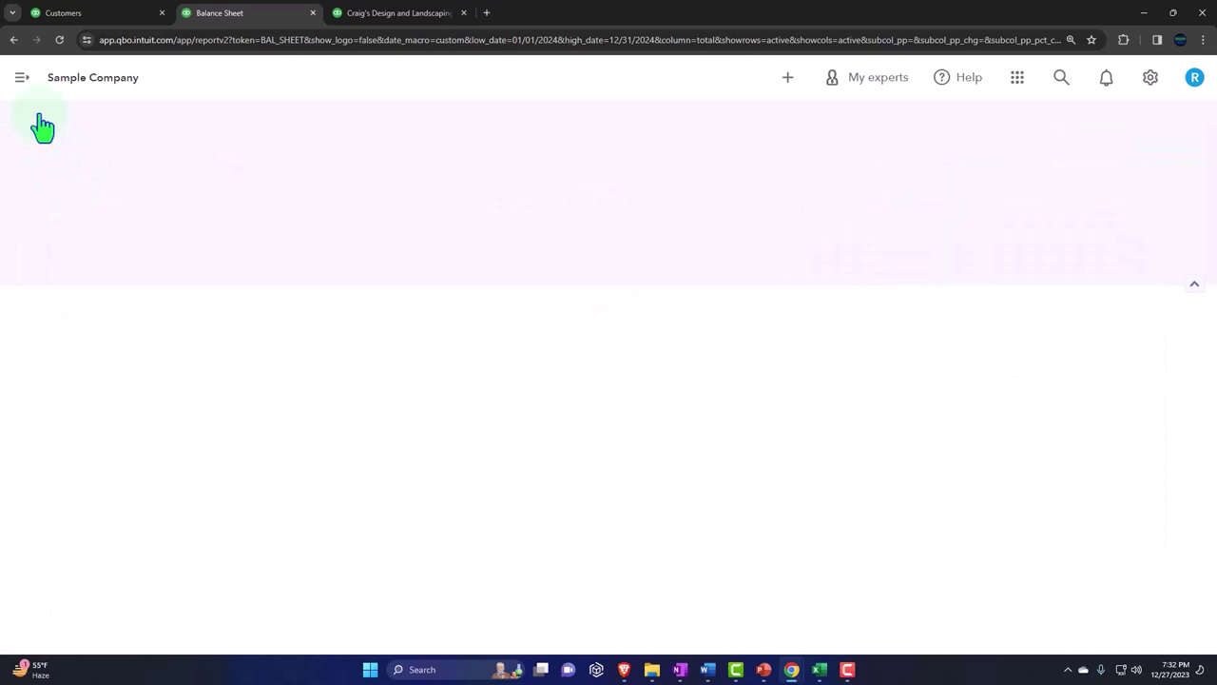
Review the $40.00 Cost of Goods Sold on the Profit and Loss, then return to the Balance Sheet.
{"action": "left_click", "coordinate": [356, 15]}
{"action": "scroll", "coordinate": [303, 345], "scroll_direction": "down", "scroll_amount": 2}
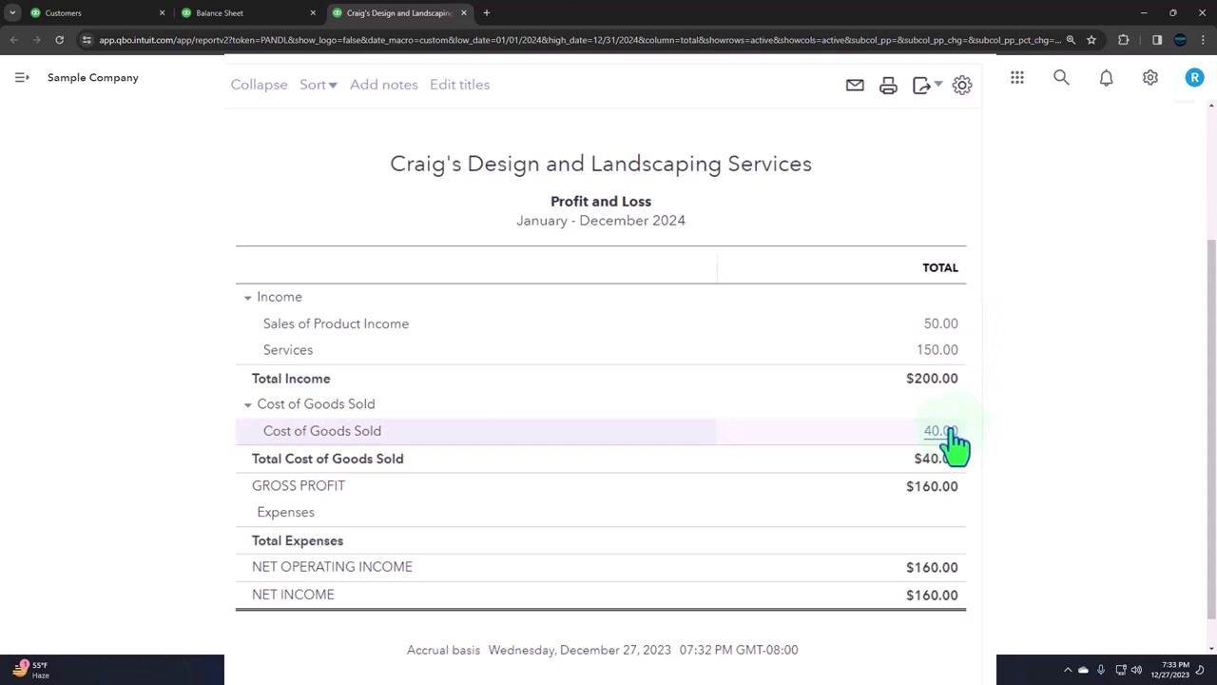
{"action": "left_click", "coordinate": [238, 13]}
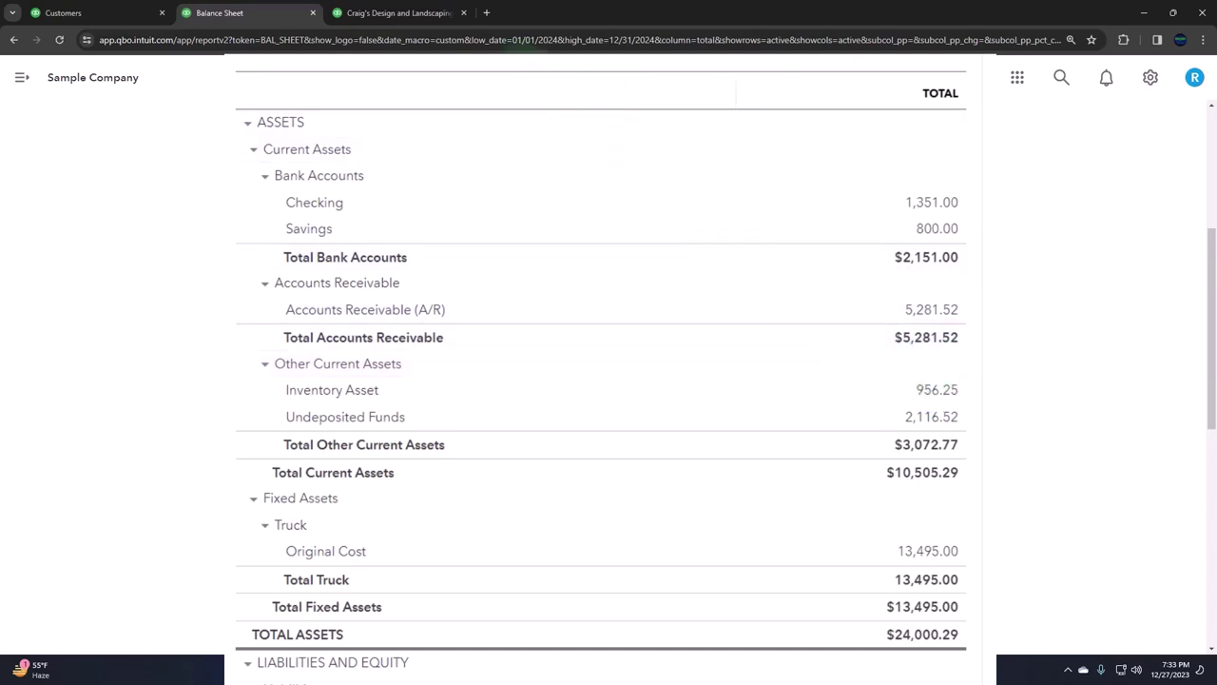
Find and open the Inventory Valuation Summary report by searching 'inve'.
{"action": "left_click", "coordinate": [401, 21]}
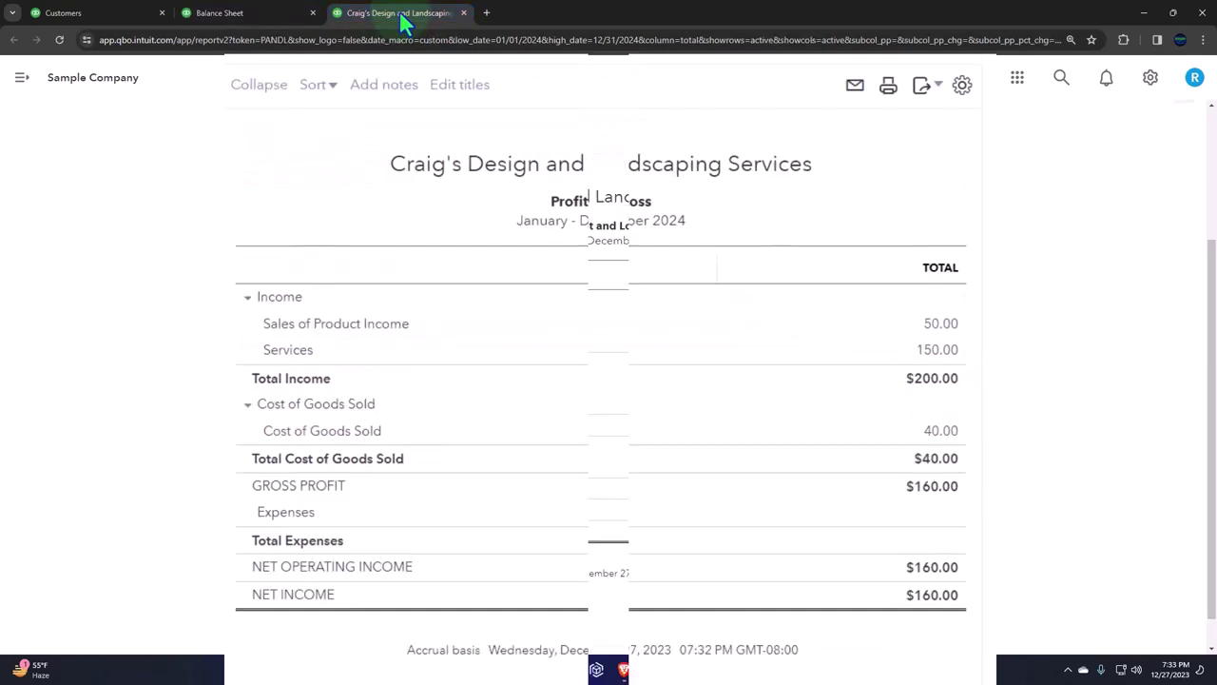
{"action": "right_click", "coordinate": [401, 21]}
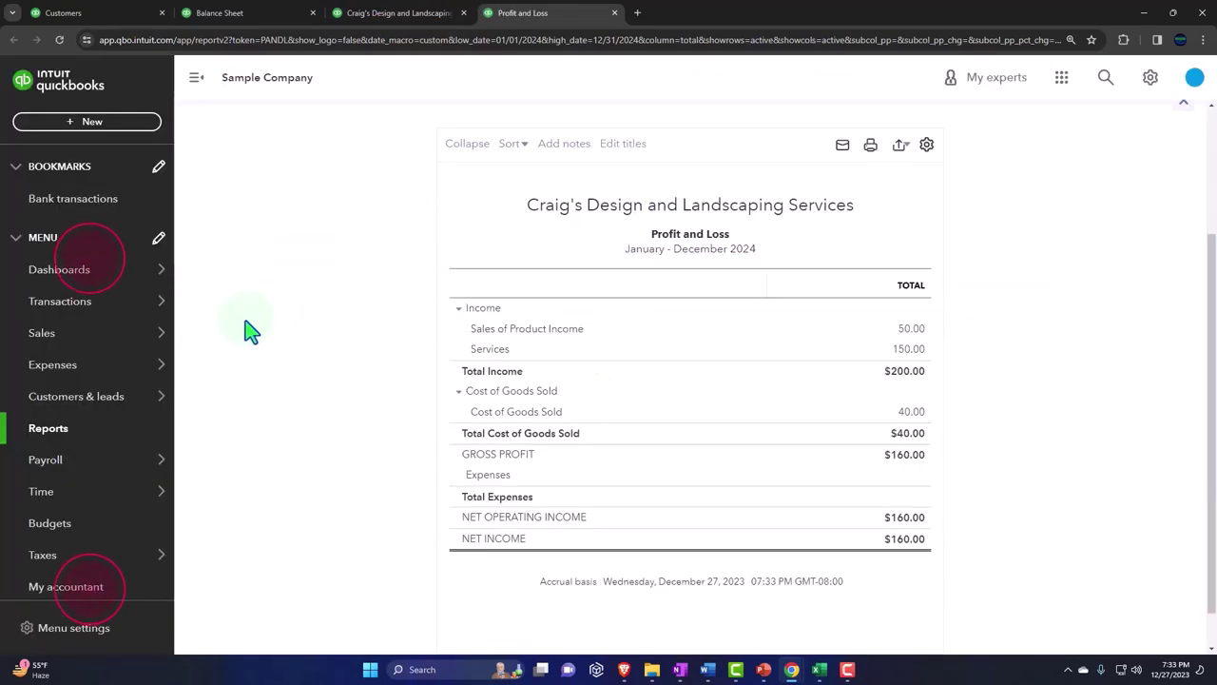
{"action": "left_click", "coordinate": [81, 431]}
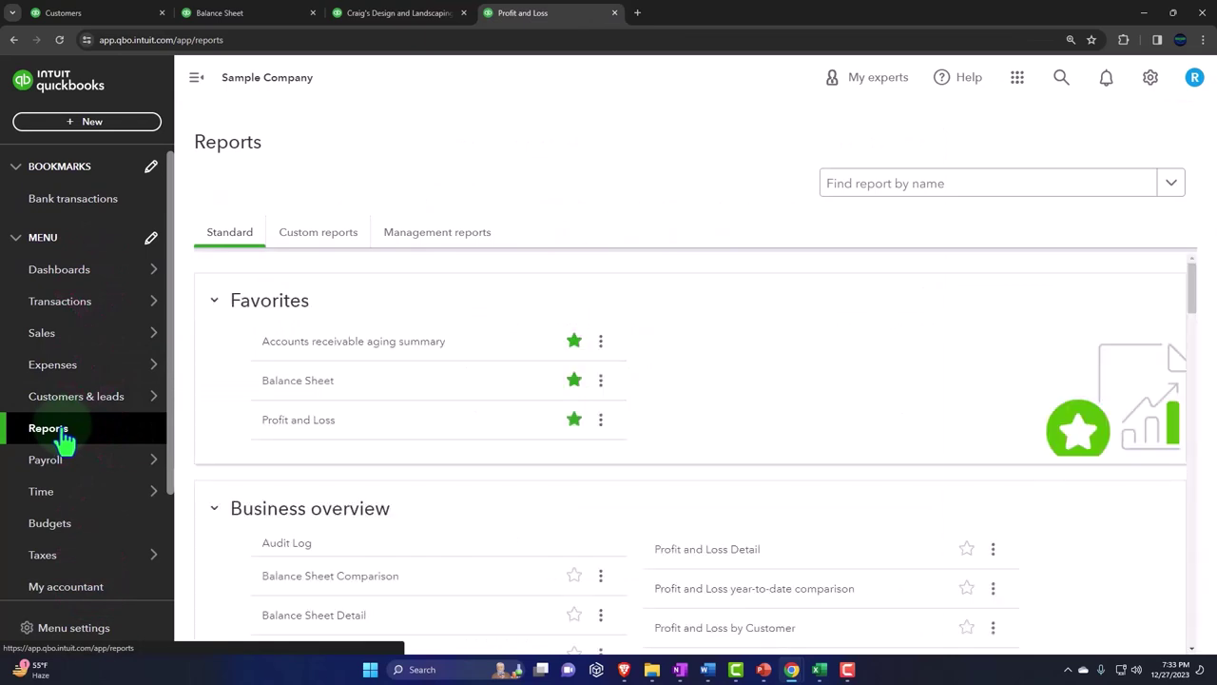
{"action": "left_click", "coordinate": [863, 186]}
{"action": "type", "text": "inve"}
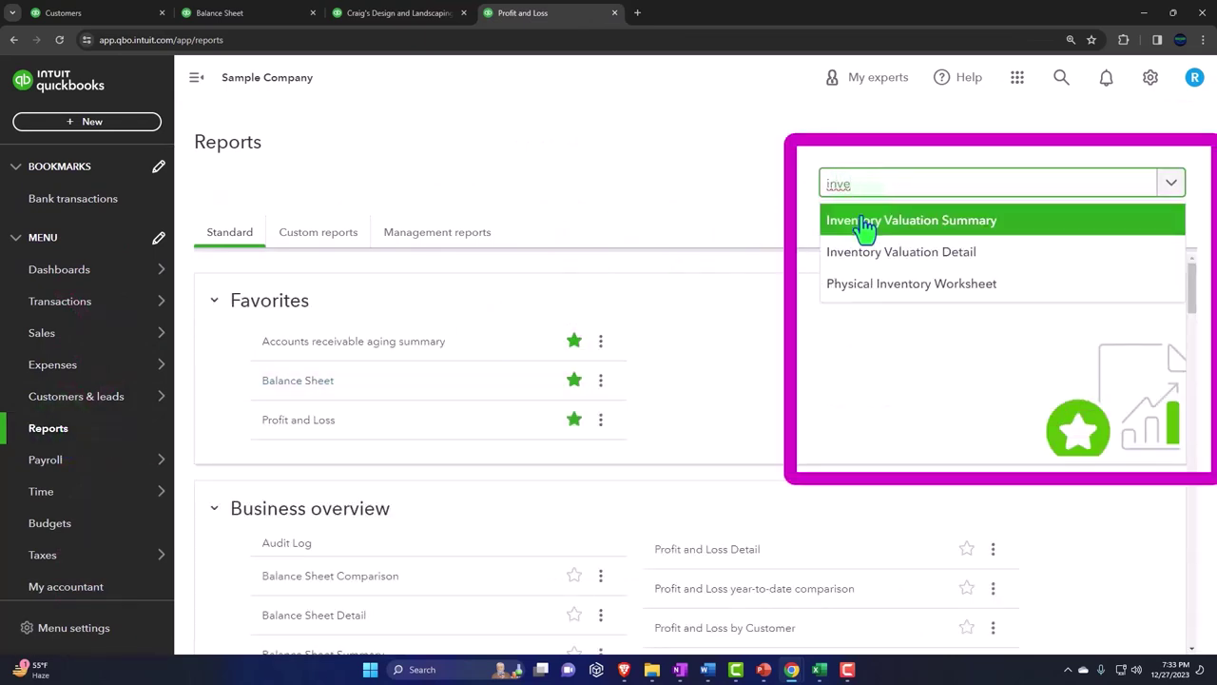
{"action": "left_click", "coordinate": [865, 220]}
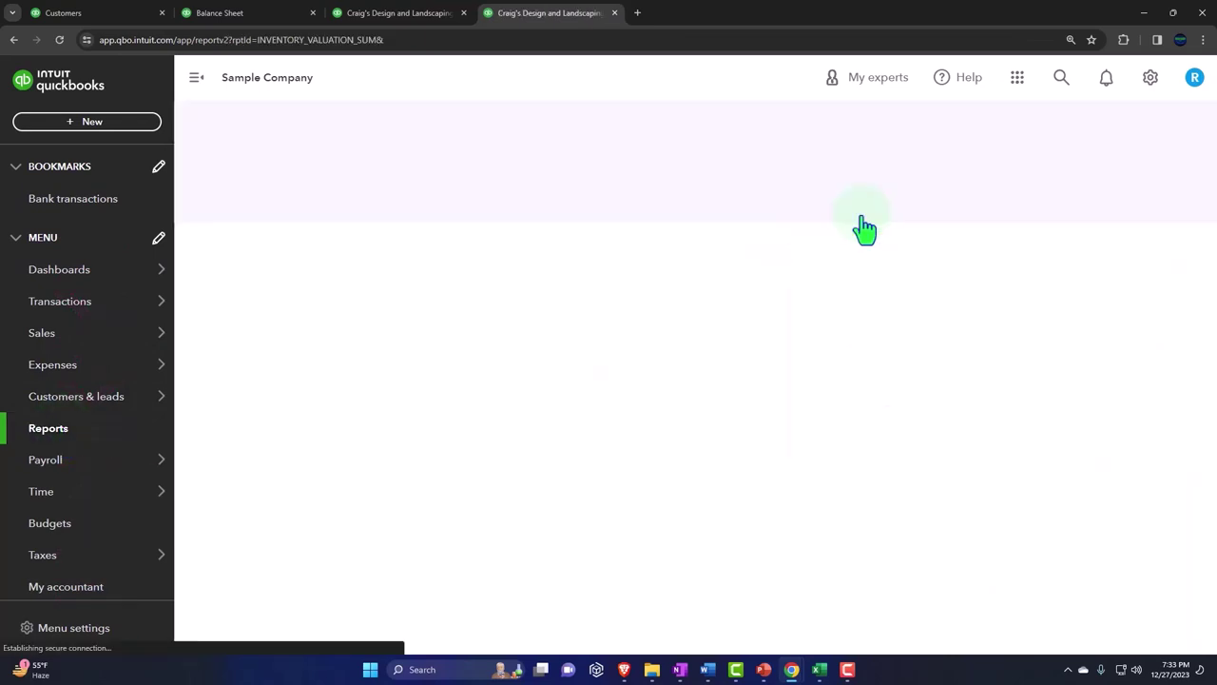
{"action": "left_click", "coordinate": [200, 80]}
Run the report as of 12/31/2024, showing Item 1 at 9 units worth $360.
{"action": "left_click", "coordinate": [286, 209]}
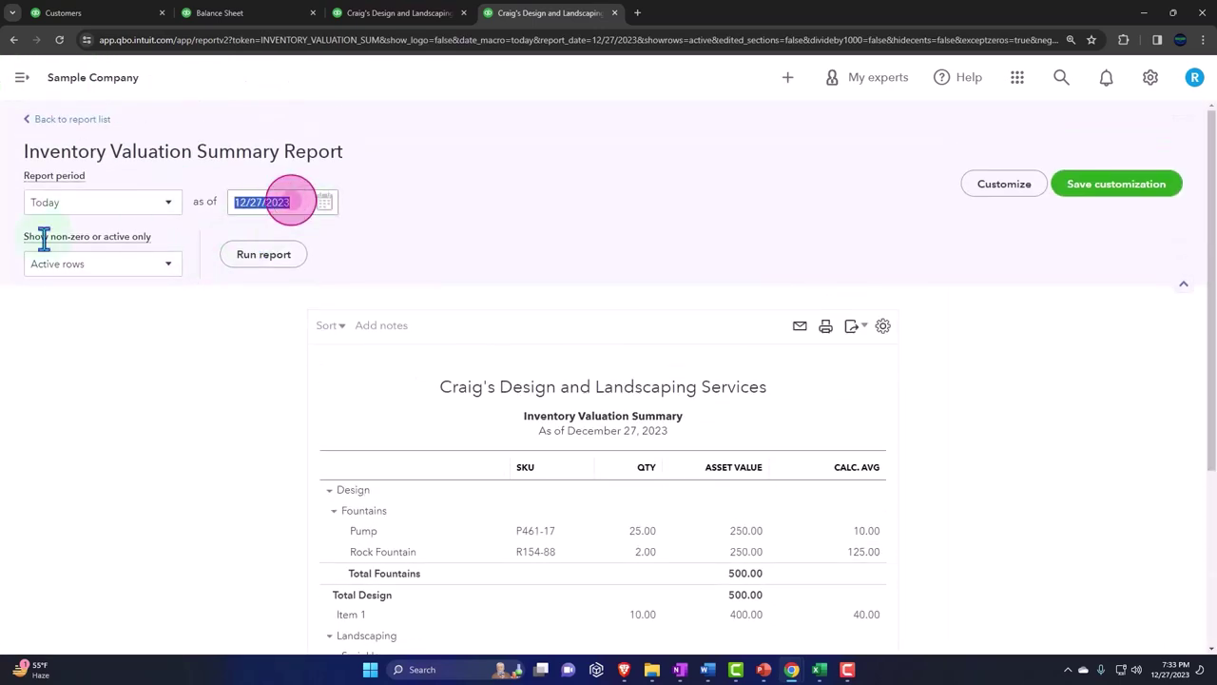
{"action": "type", "text": "01"}
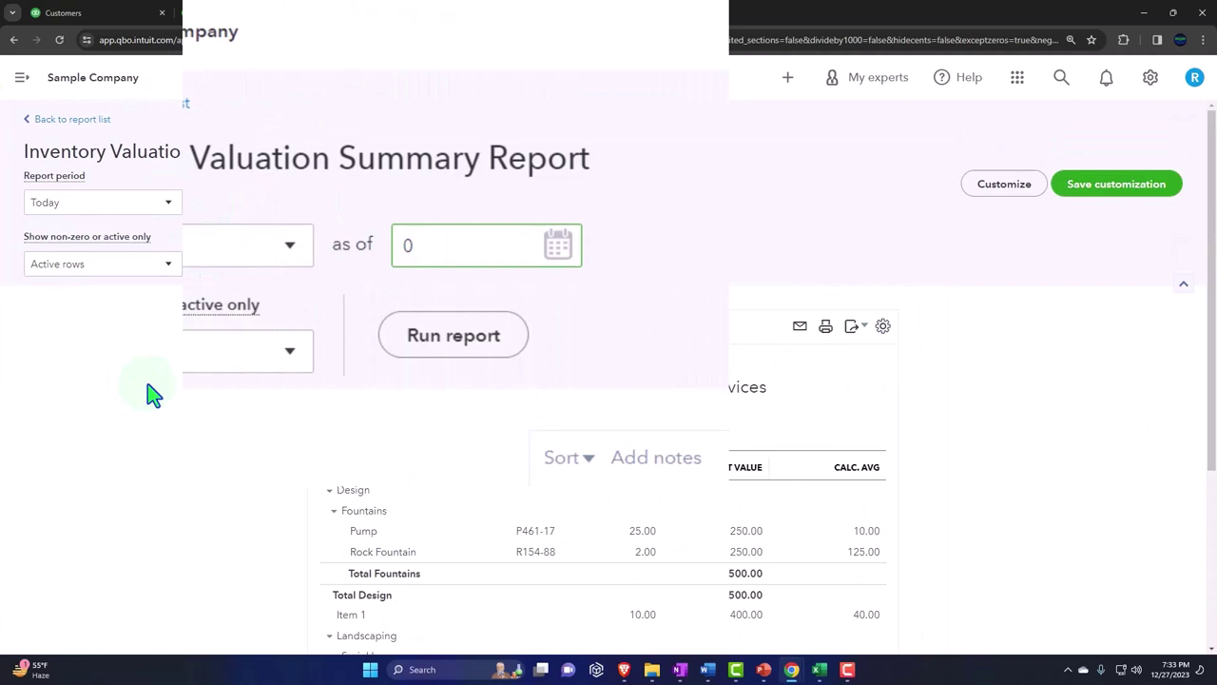
{"action": "type", "text": "12312"}
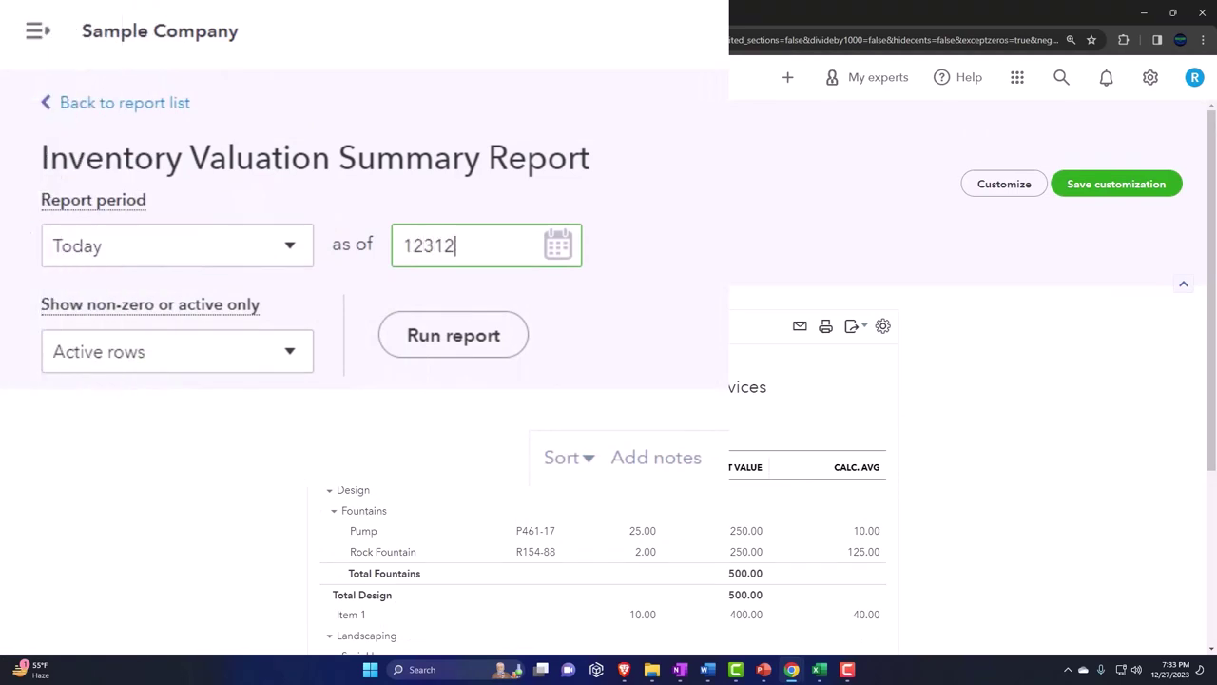
{"action": "type", "text": "4"}
{"action": "left_click", "coordinate": [274, 267]}
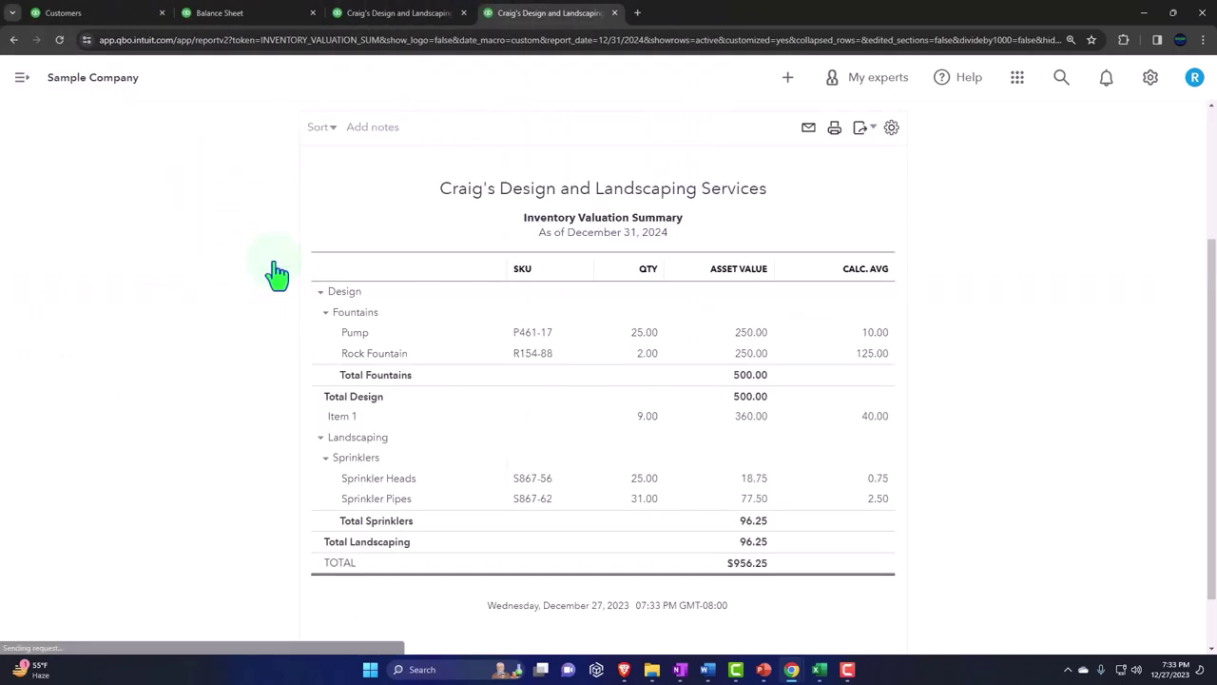